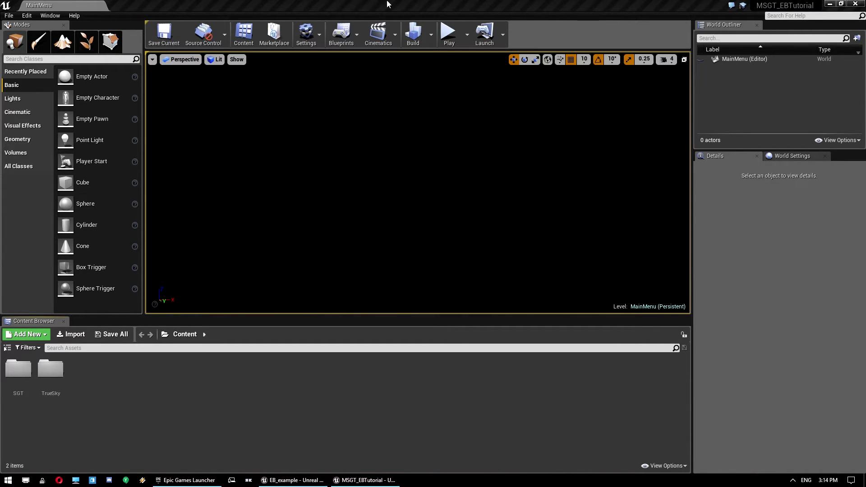
Check in the project's installed gameplay plugins whether EasyBallistics is enabled
left_click(308, 40)
left_click(333, 78)
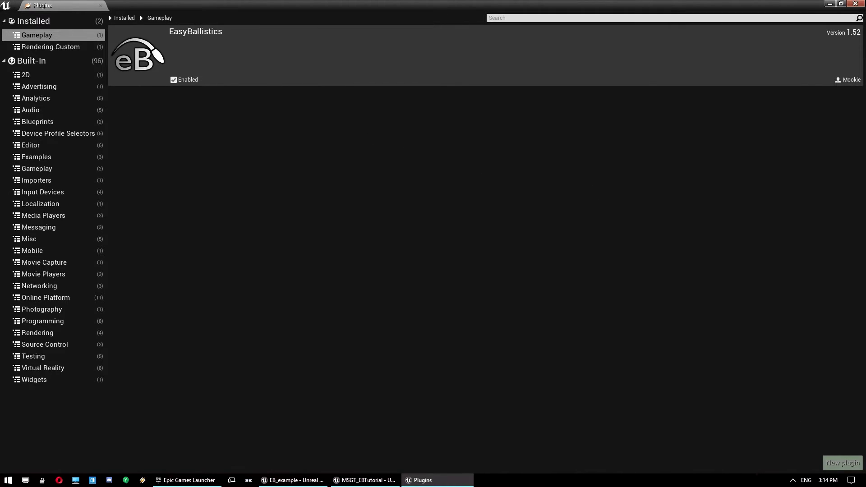
left_click(861, 3)
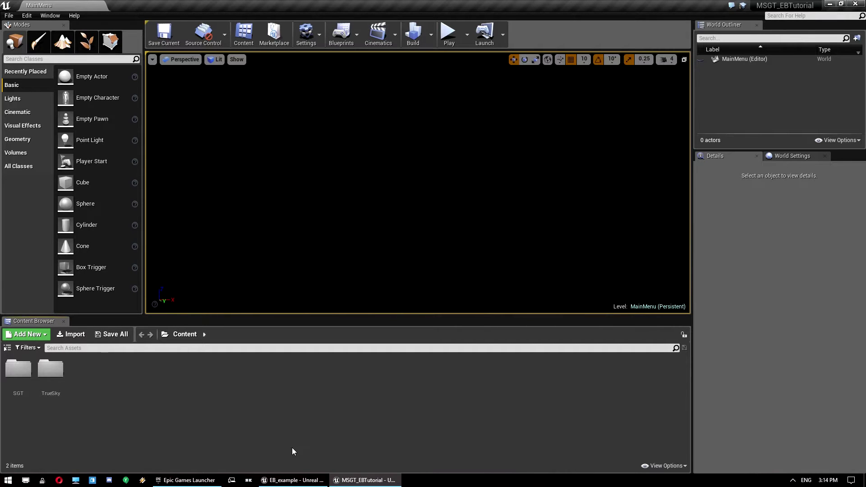
In the EB_example project, migrate the bullet_tracer blueprint with its dependencies to the Content folder of MSGT_EBTutorial
left_click(293, 480)
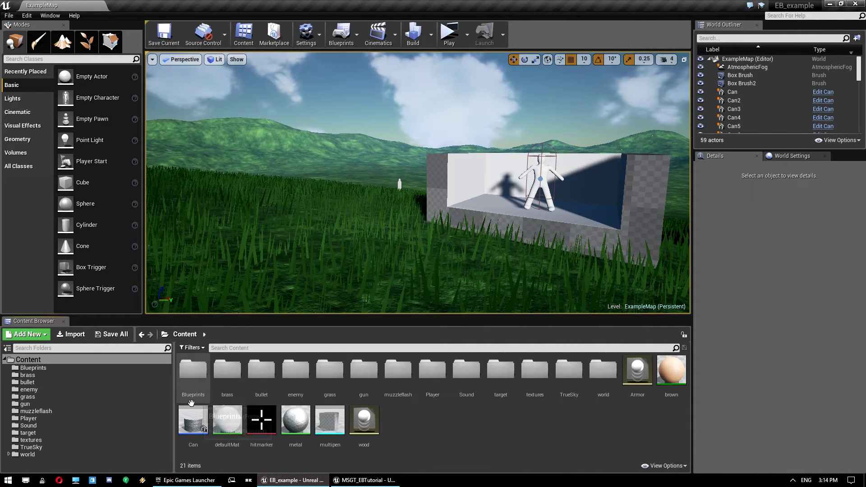
left_click(61, 382)
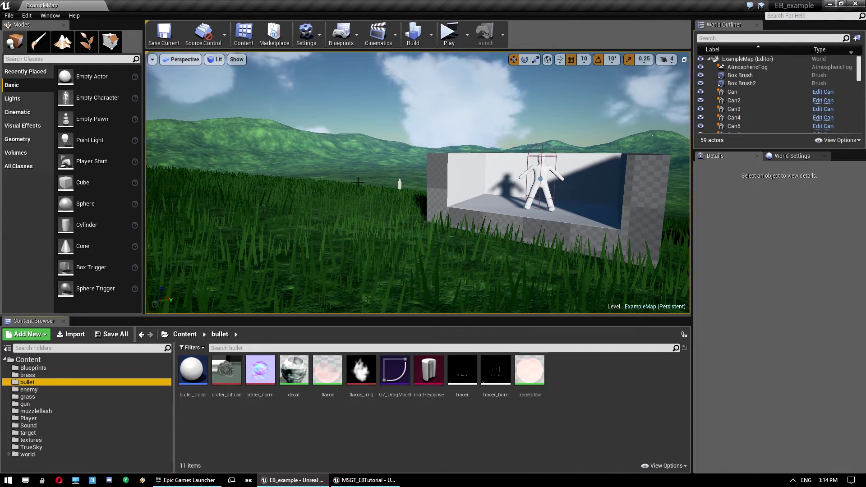
right_click(199, 374)
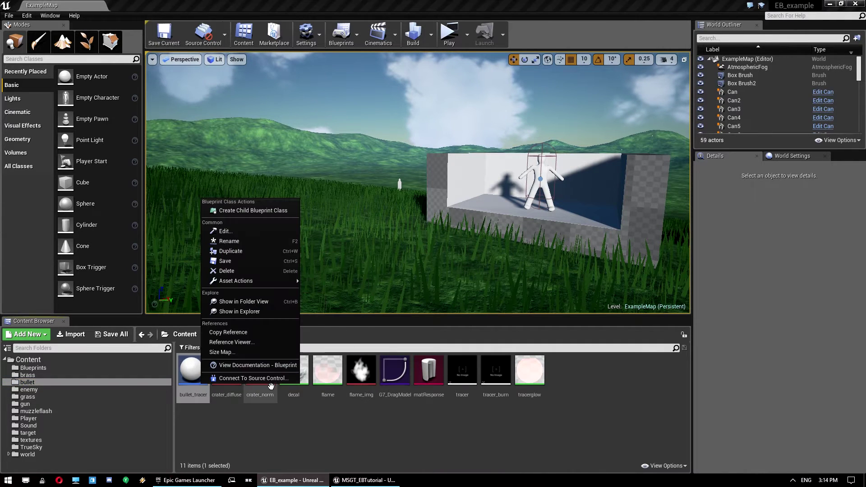
mouse_move(275, 283)
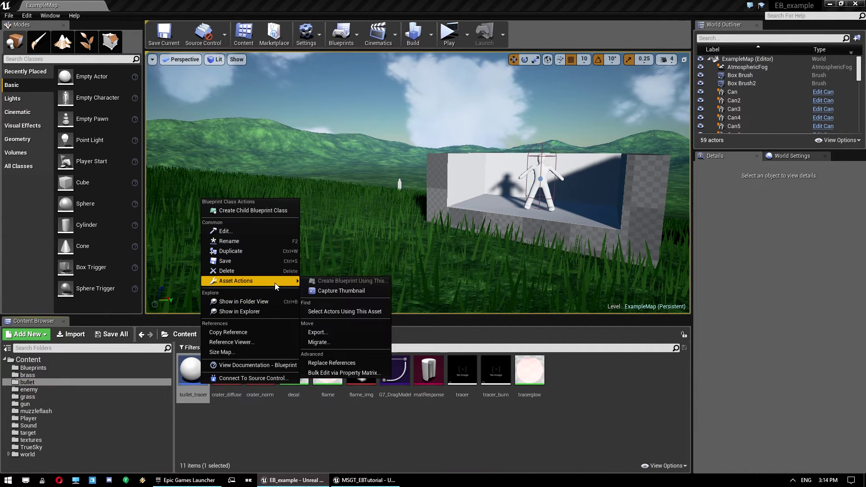
left_click(361, 343)
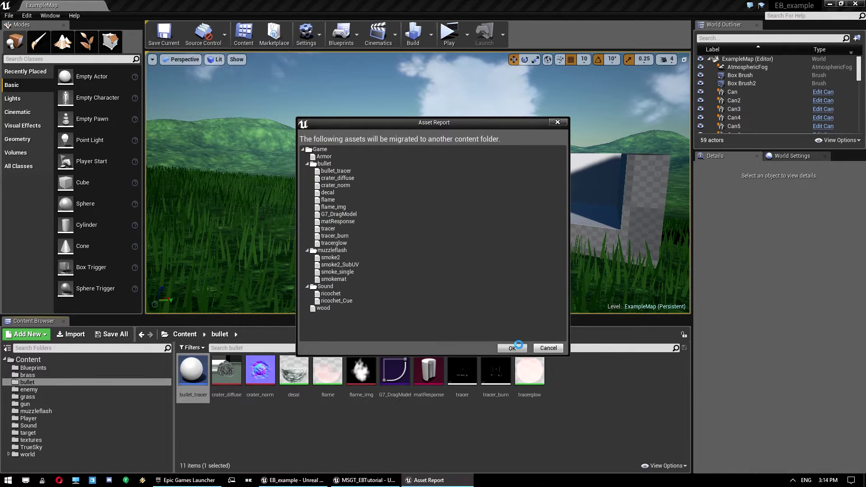
left_click(518, 345)
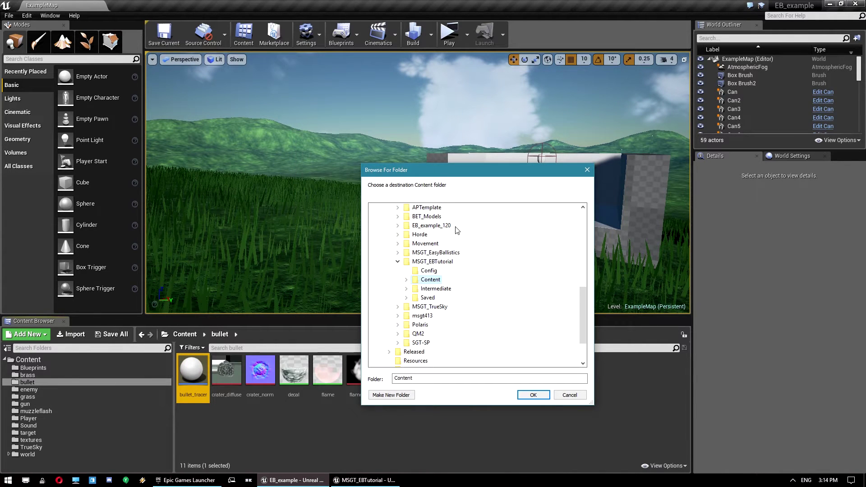
left_click(534, 395)
Check the migrated assets in MSGT_EBTutorial and close the EB_example project
left_click(356, 485)
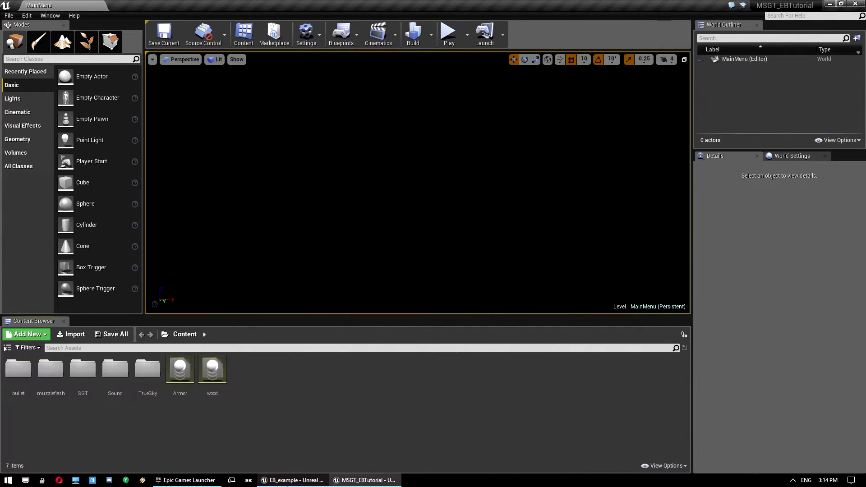
left_click(307, 482)
left_click(856, 3)
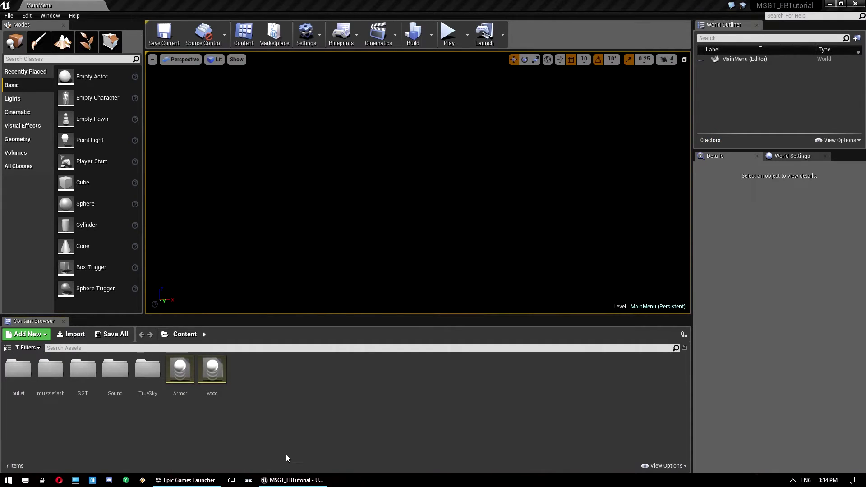
Create a folder named EB in the project's Content root
right_click(232, 418)
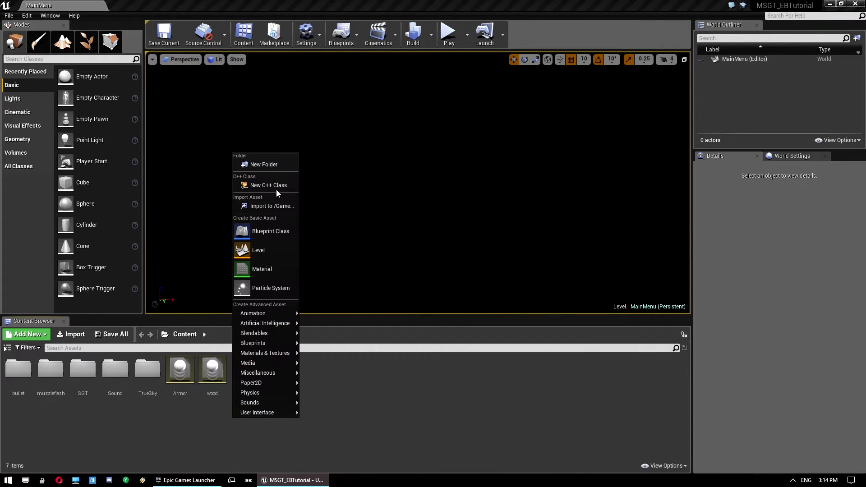
left_click(273, 165)
type("EB")
key("Return")
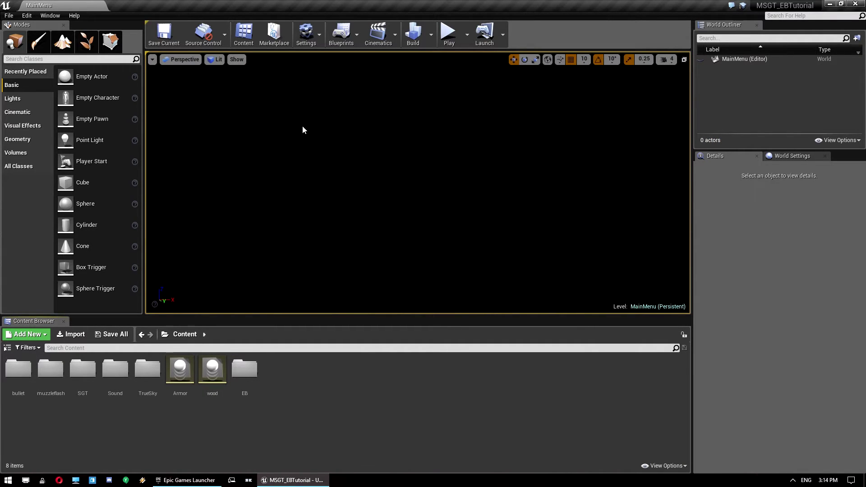
Move the bullet, muzzleflash and Sound folders and the Armor and wood assets into the EB folder
left_click(110, 377)
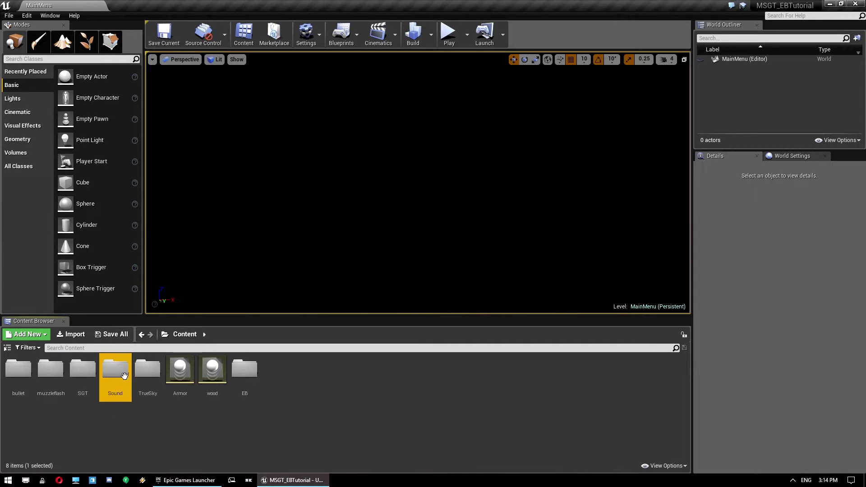
left_click(41, 371, "ctrl")
left_click(21, 371, "ctrl")
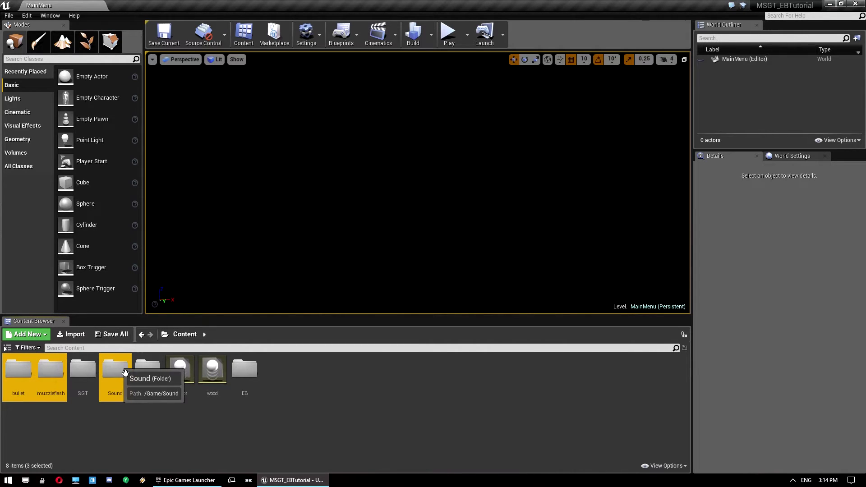
left_click_drag(116, 366, 245, 390)
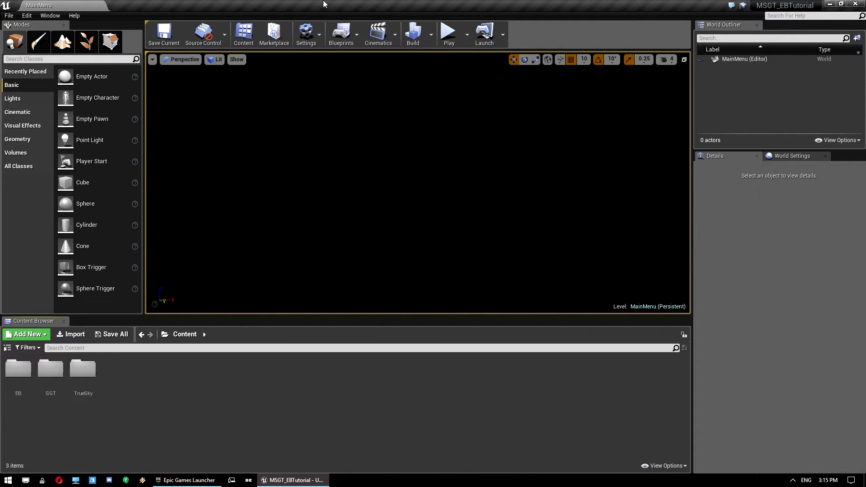
Add a collision trace channel named Bullet with default response Block in the project settings
left_click(306, 39)
left_click(340, 71)
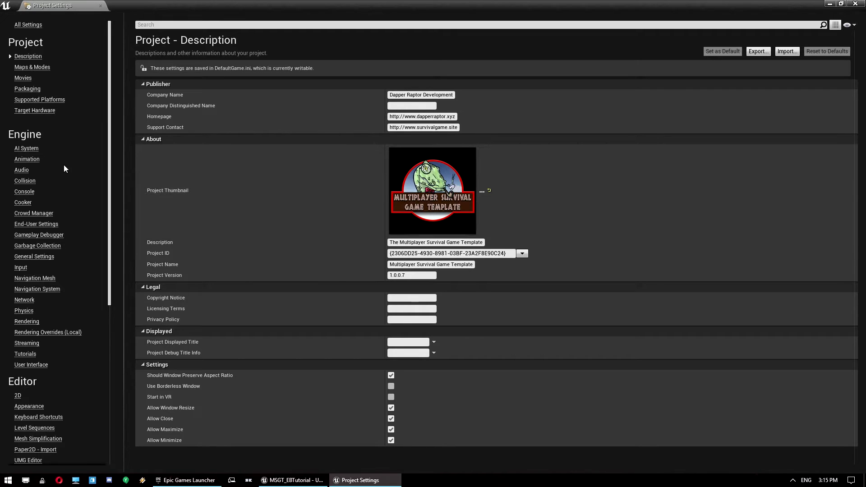
left_click(23, 181)
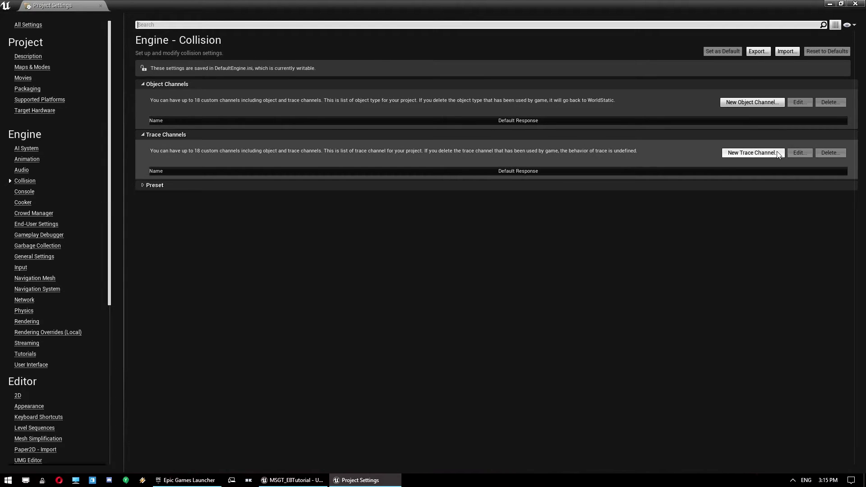
left_click(754, 152)
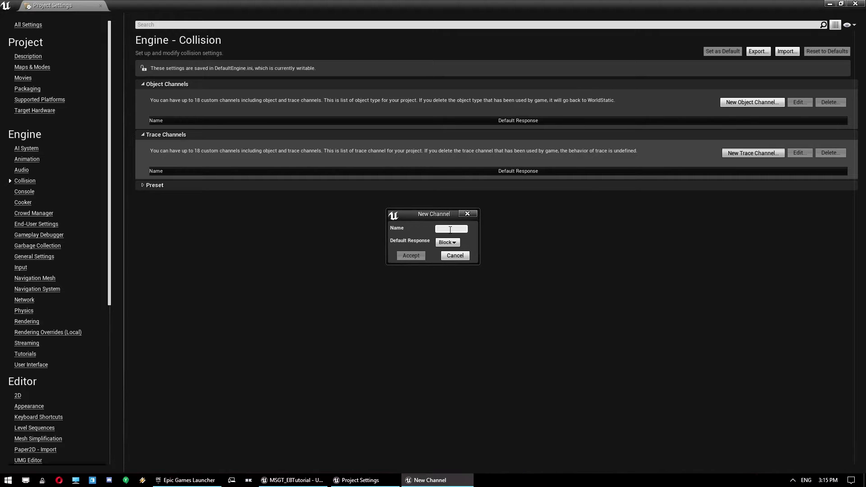
left_click(450, 230)
type("Nul")
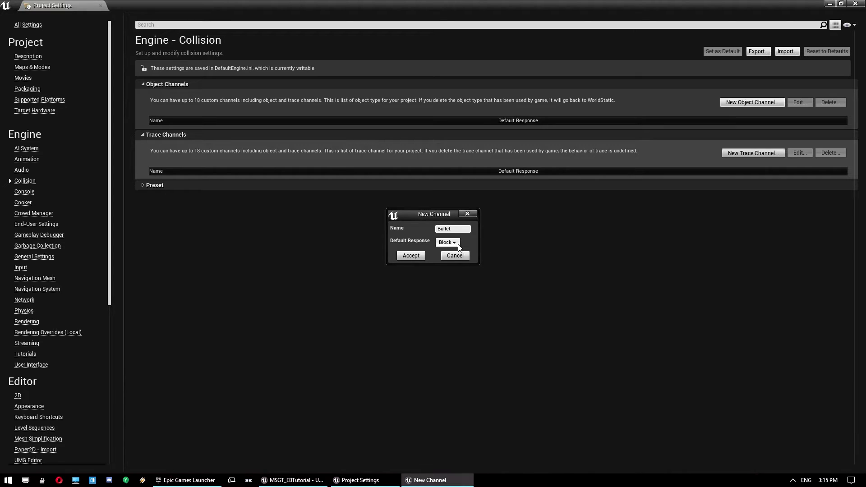
left_click(420, 259)
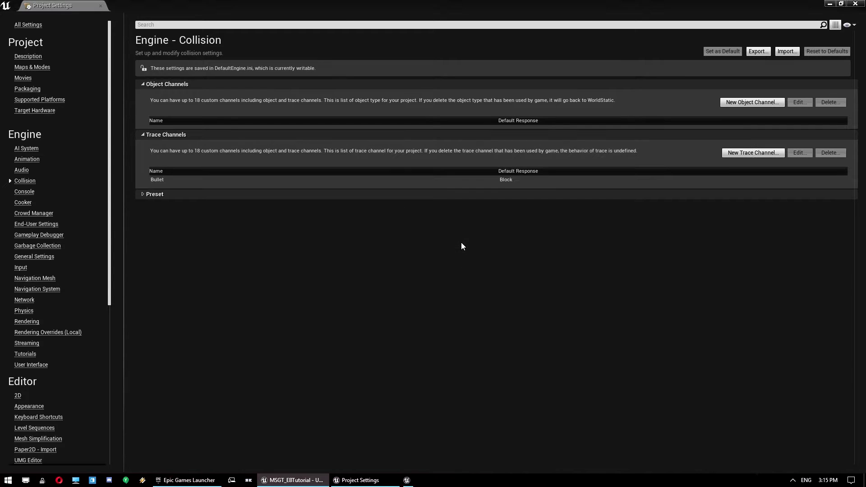
Set the OverlapAllDynamic collision preset to ignore the Bullet trace channel, and close the project settings
left_click(147, 194)
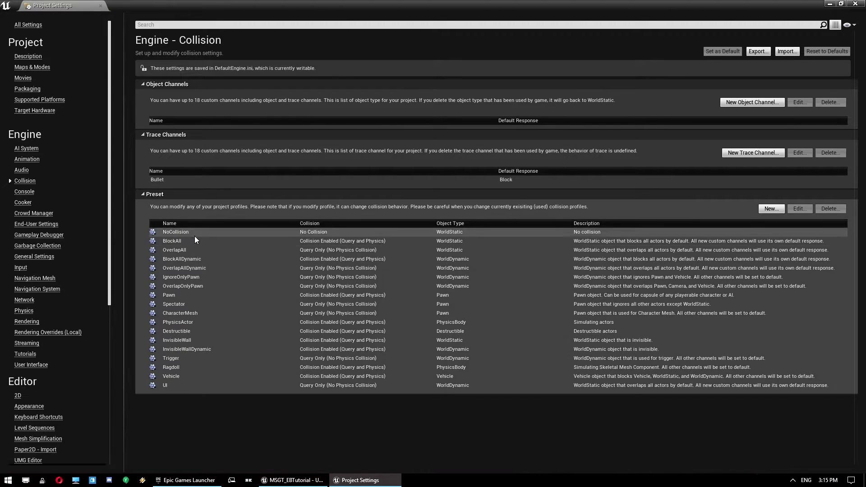
double_click(188, 270)
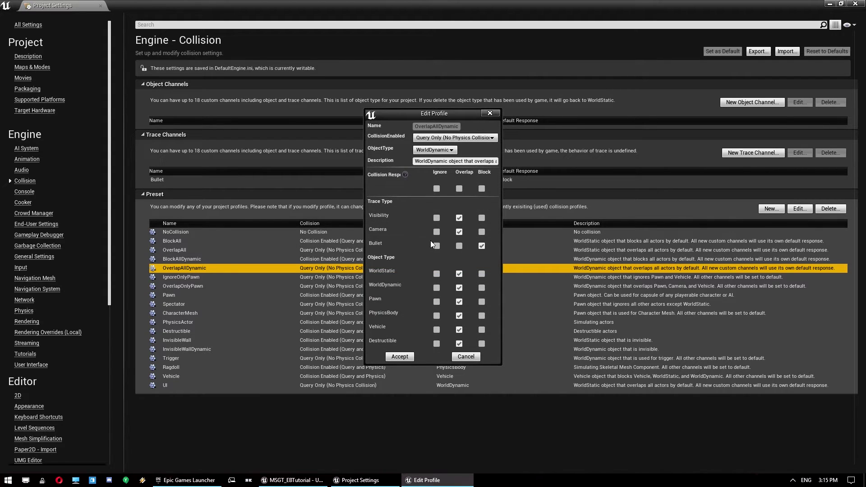
left_click(437, 246)
left_click(400, 356)
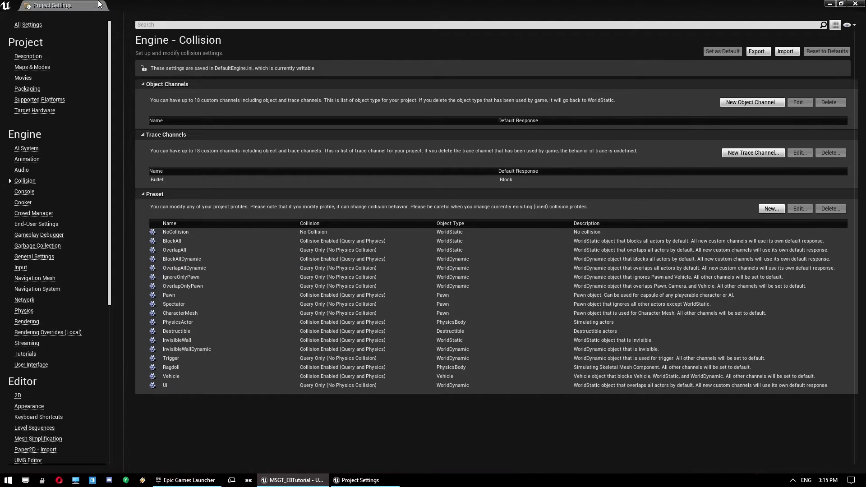
left_click(856, 3)
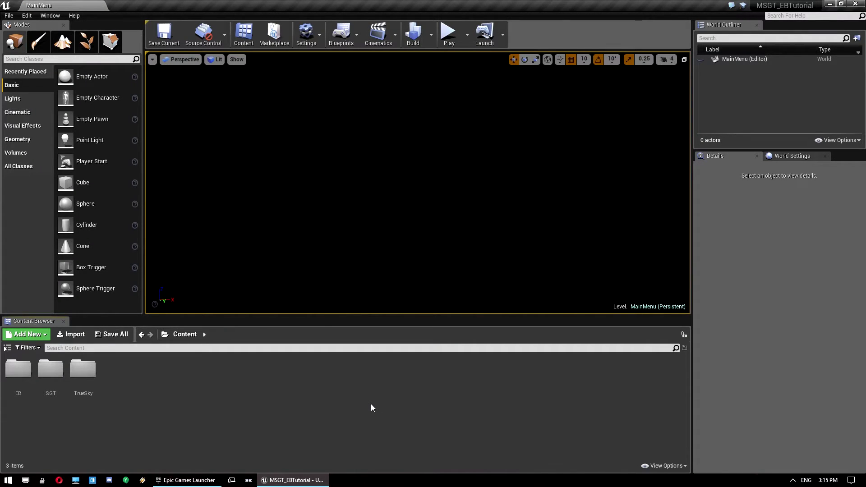
left_click(307, 34)
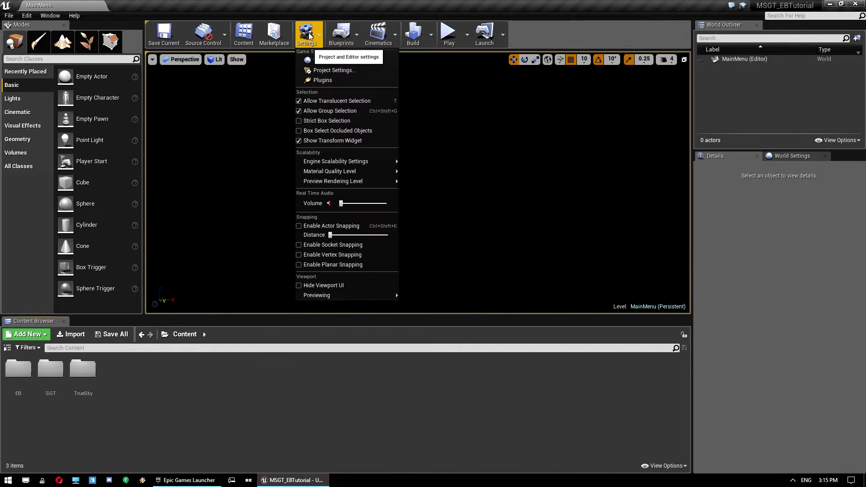
left_click(492, 335)
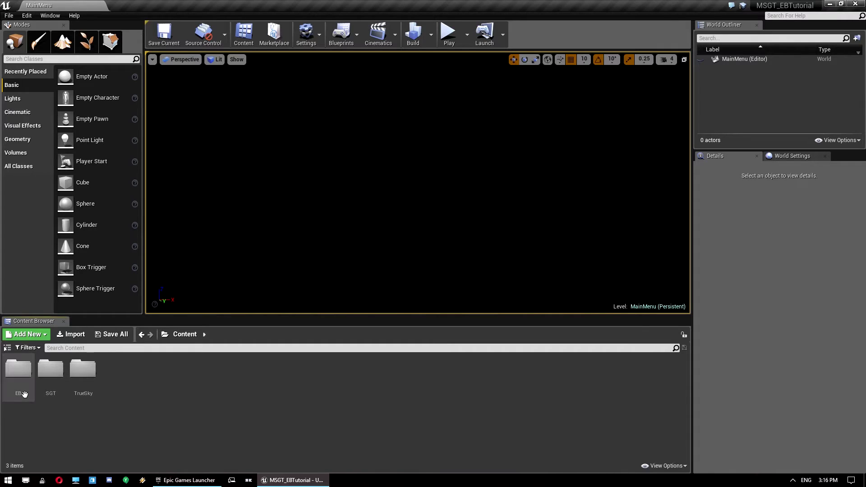
Create a Blueprint Interface named BPInt_Weapon in the SGT/Blueprints/Interfaces folder
double_click(49, 391)
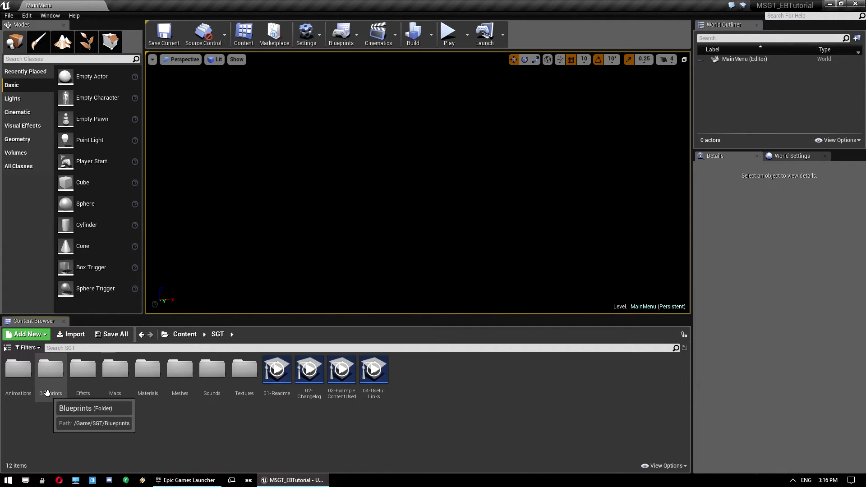
double_click(49, 375)
double_click(276, 374)
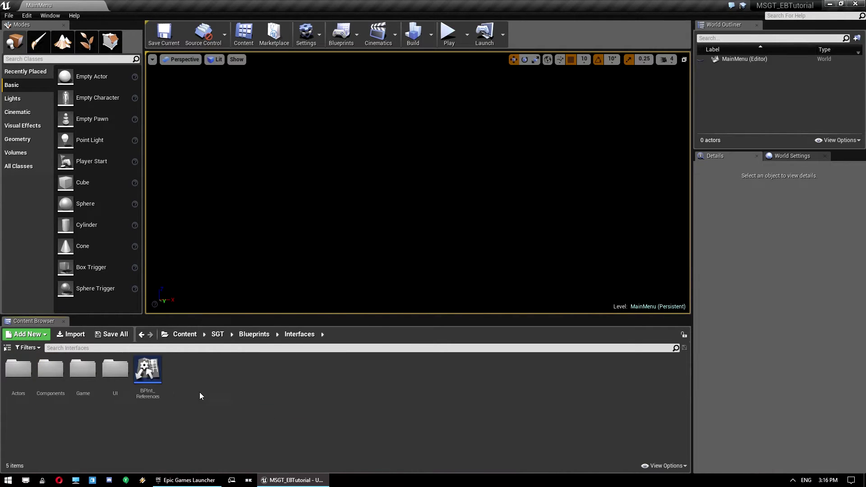
right_click(253, 389)
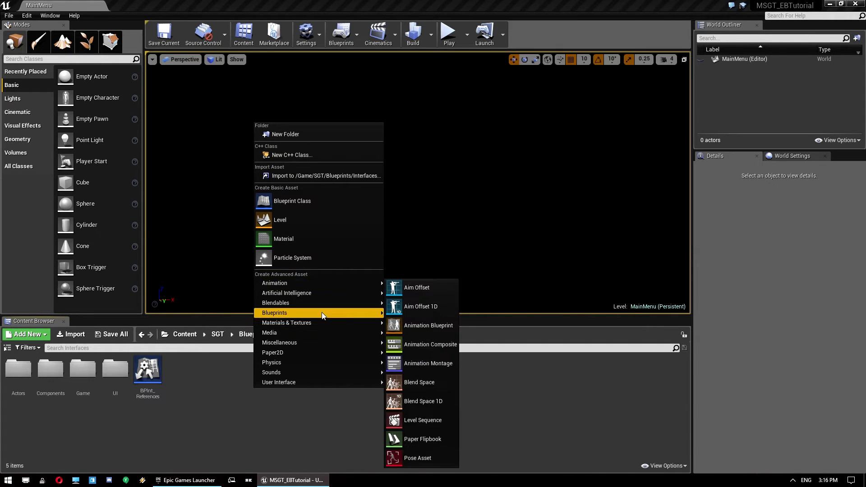
right_click(204, 392)
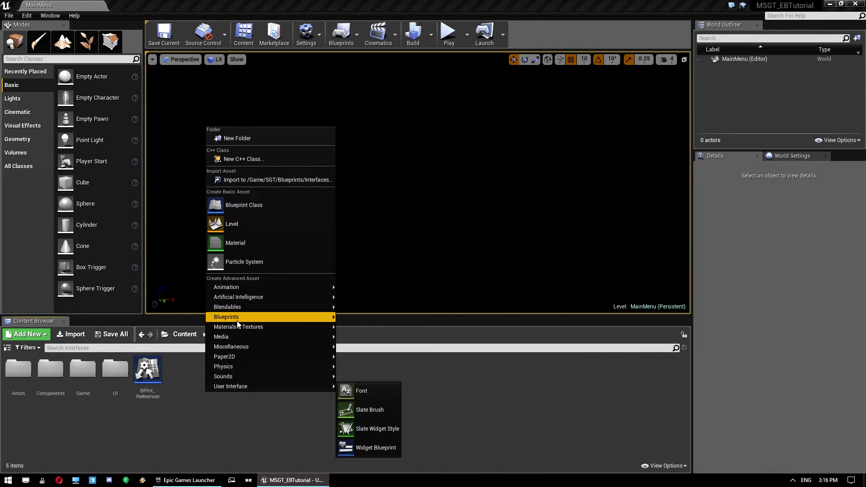
mouse_move(238, 319)
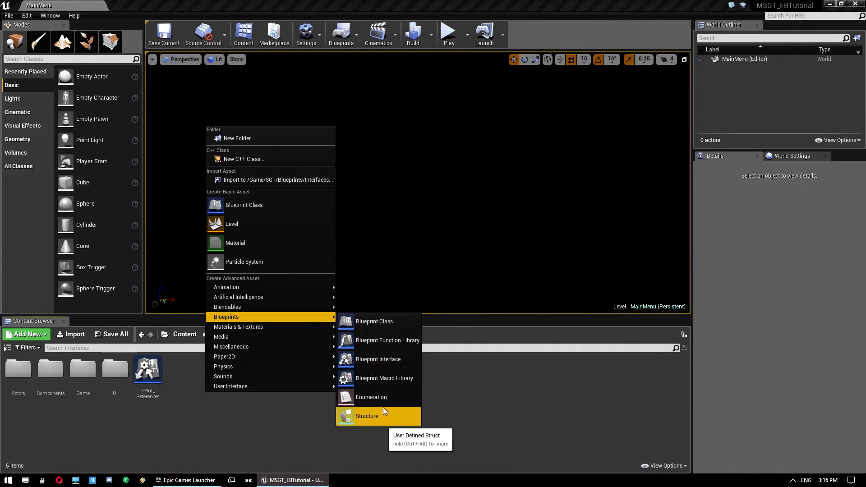
left_click(385, 359)
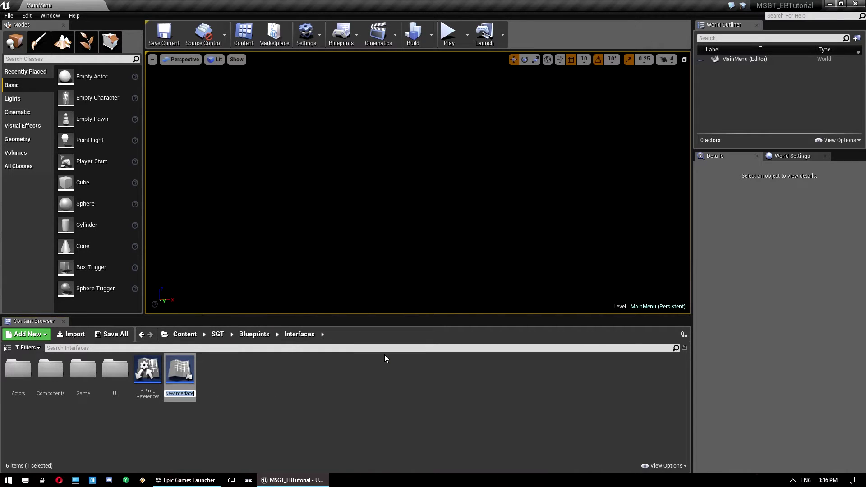
type("BP")
type("Int_W")
type("eapon")
key("Return")
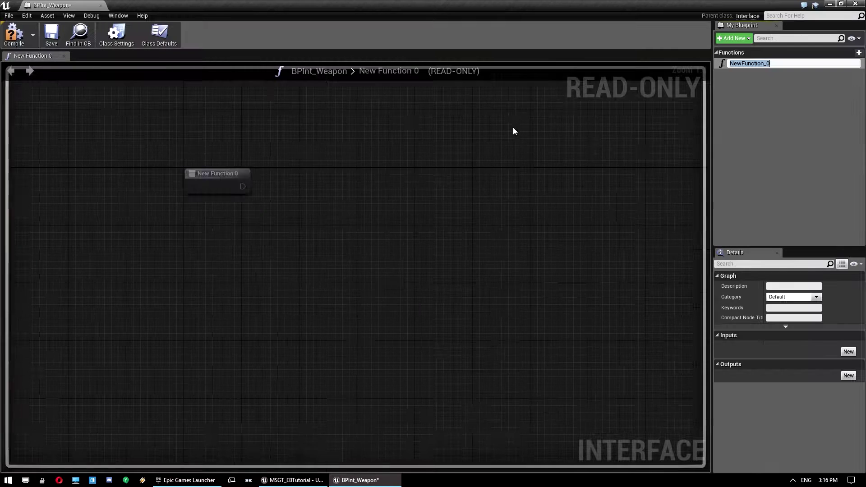
Name the new function in the BPInt_Weapon interface FireEBWeapon
type("FireEBW")
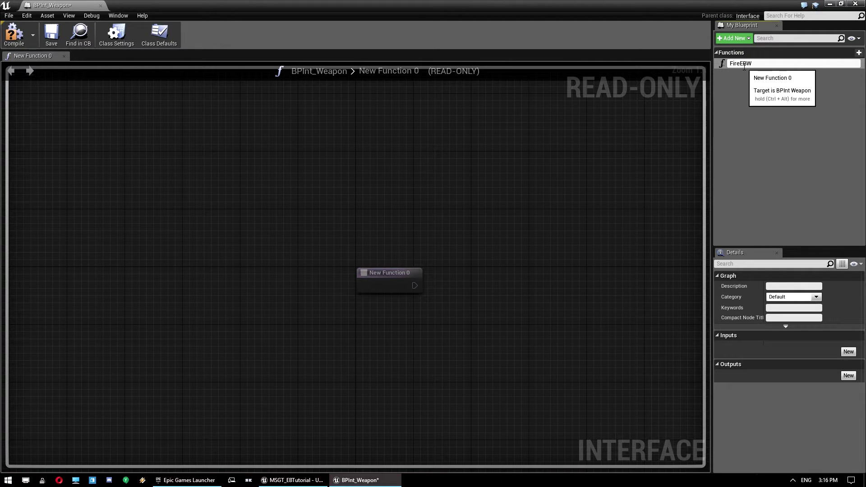
type("eapon")
key("Return")
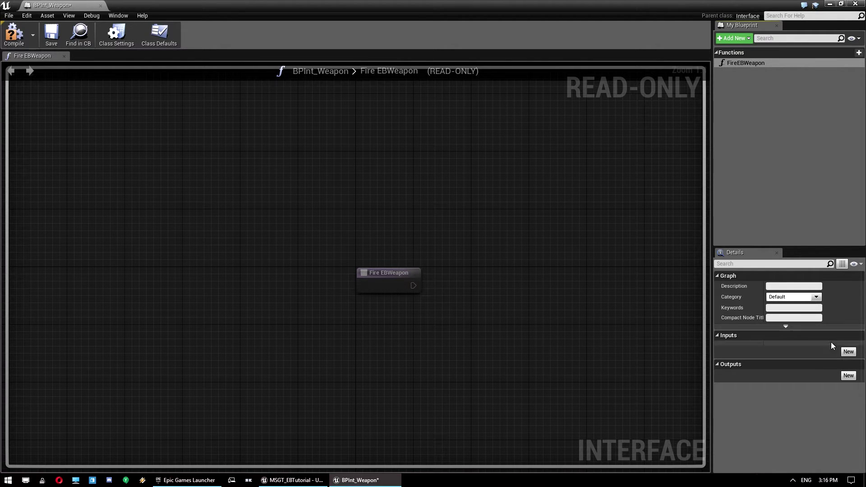
Add a Boolean input named State to the FireEBWeapon function, then compile, save and close the interface
left_click(849, 352)
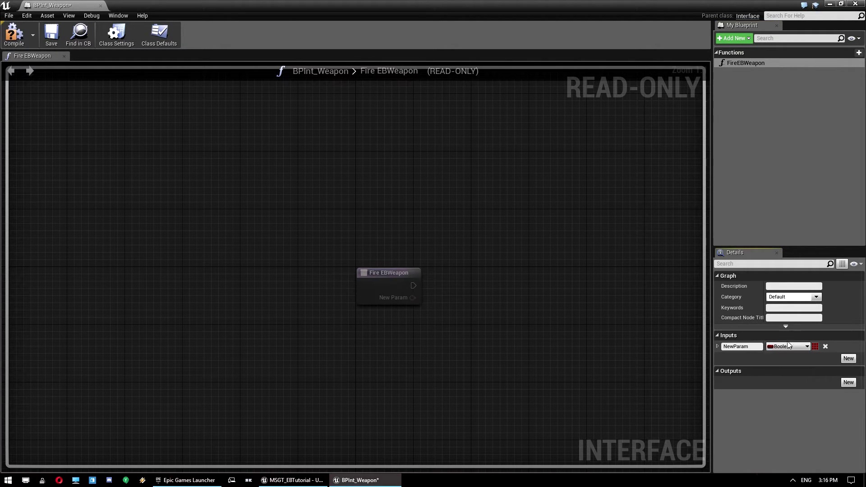
type("State")
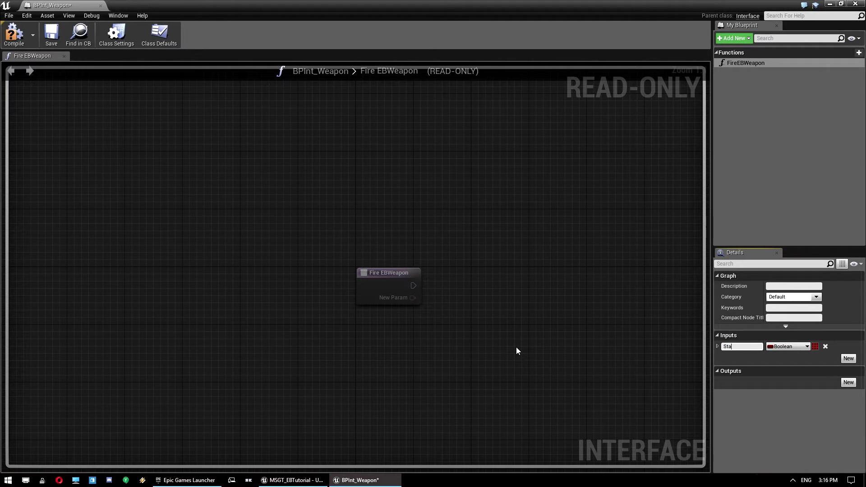
key("Return")
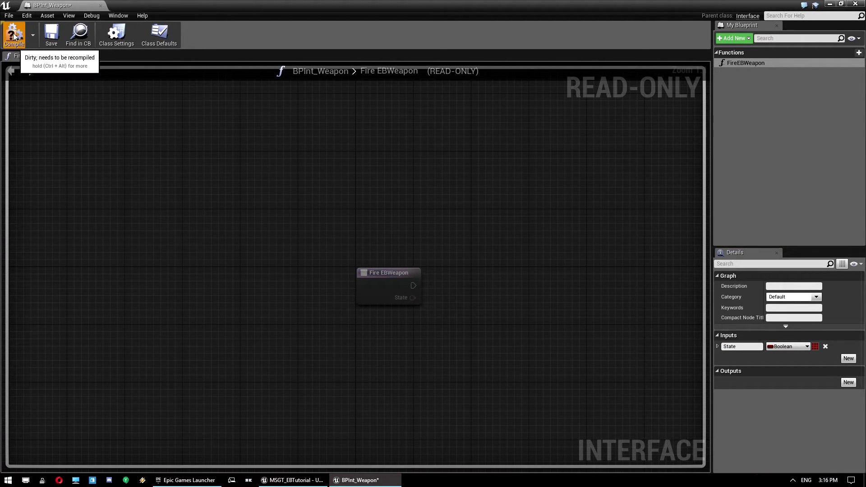
left_click(14, 34)
left_click(52, 34)
left_click(101, 6)
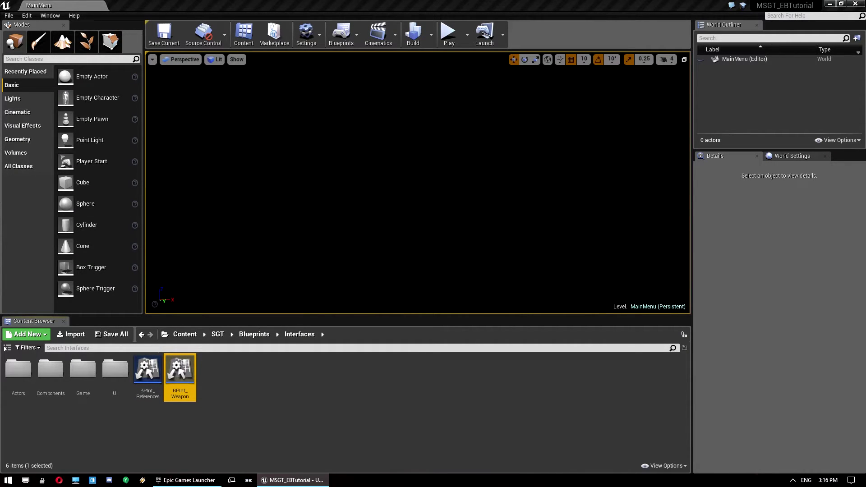
Open the BP_SGT_Weapon_MachineGun blueprint from the SGT/Blueprints/Actors/Examples/Weapons folder
left_click(217, 436)
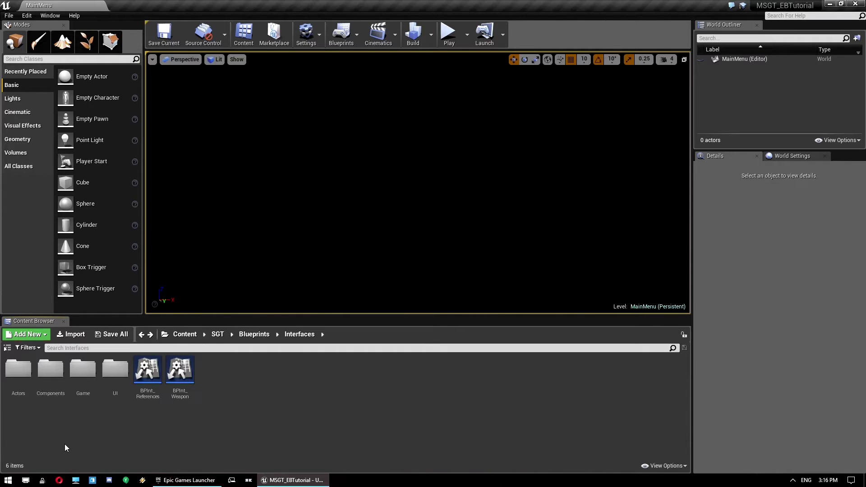
left_click(264, 335)
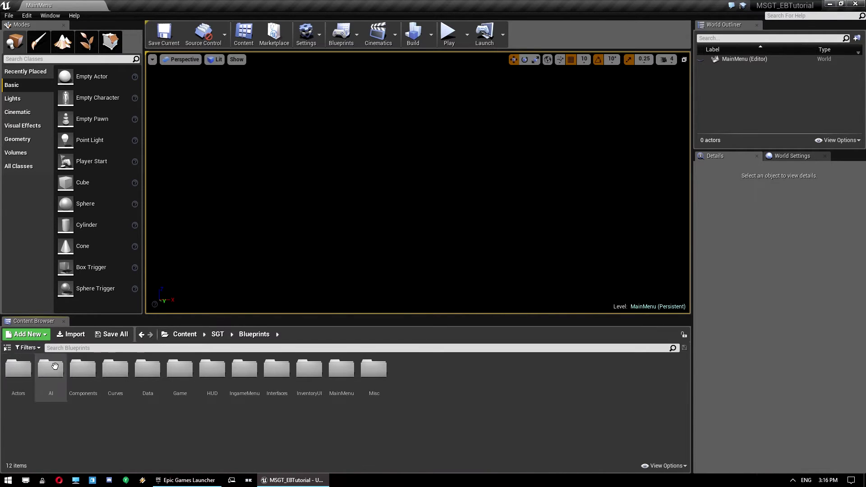
double_click(18, 369)
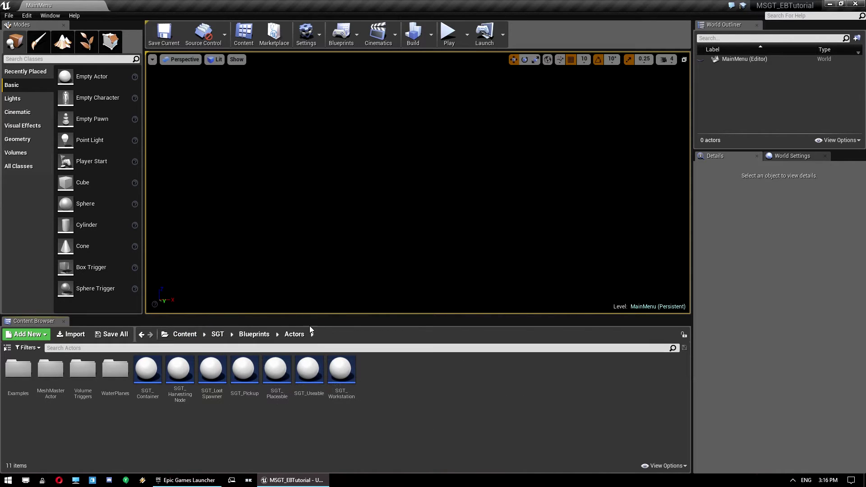
double_click(18, 369)
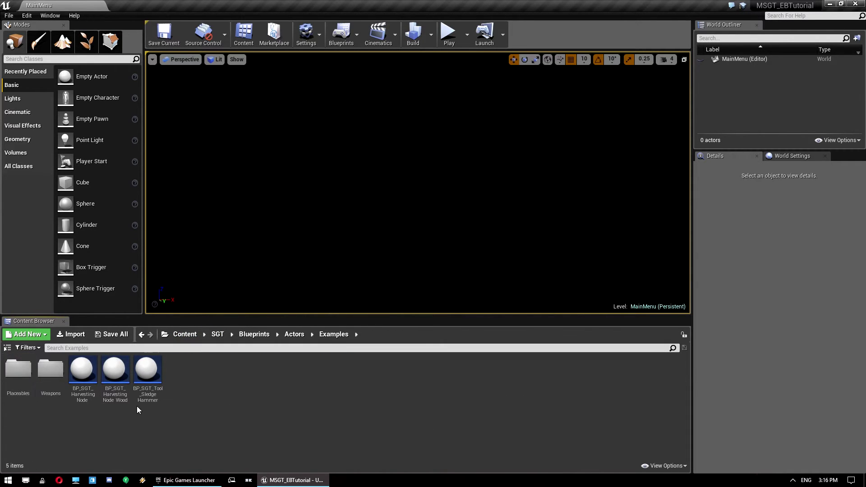
double_click(50, 369)
double_click(14, 393)
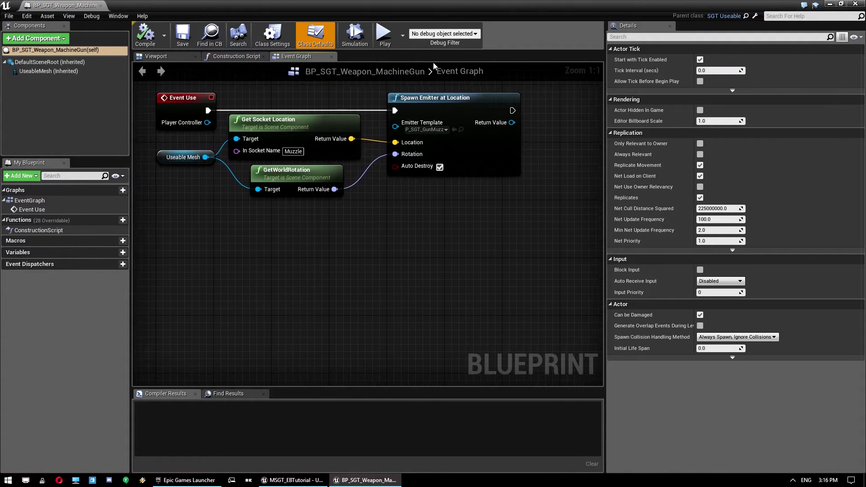
Implement the BPInt_Weapon interface in the machine gun blueprint's class settings and compile
left_click(274, 32)
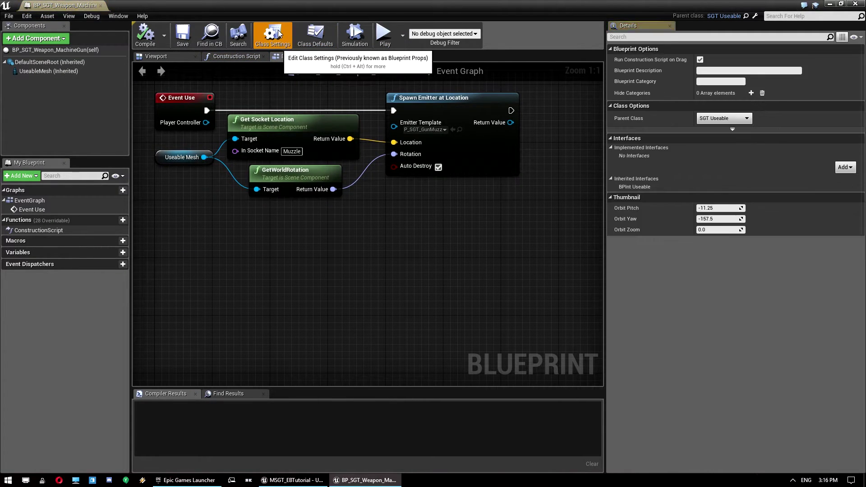
left_click(845, 167)
scroll(800, 339, "down", 5)
scroll(801, 339, "down", 2)
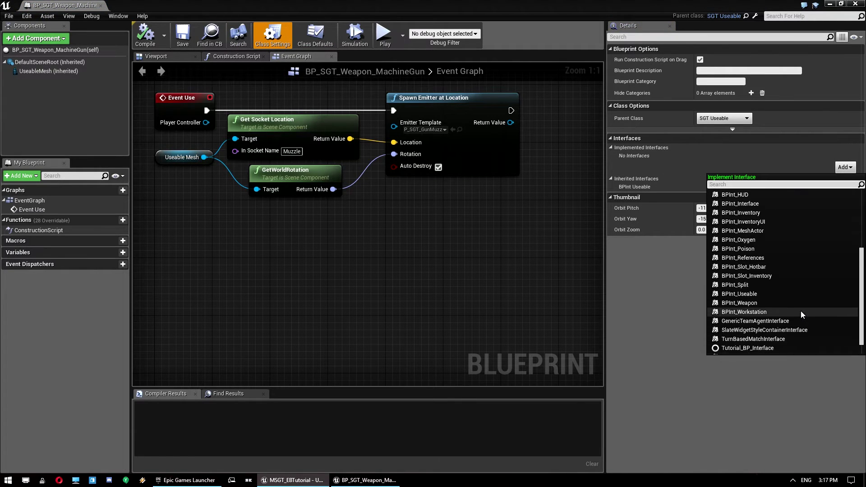
left_click(764, 303)
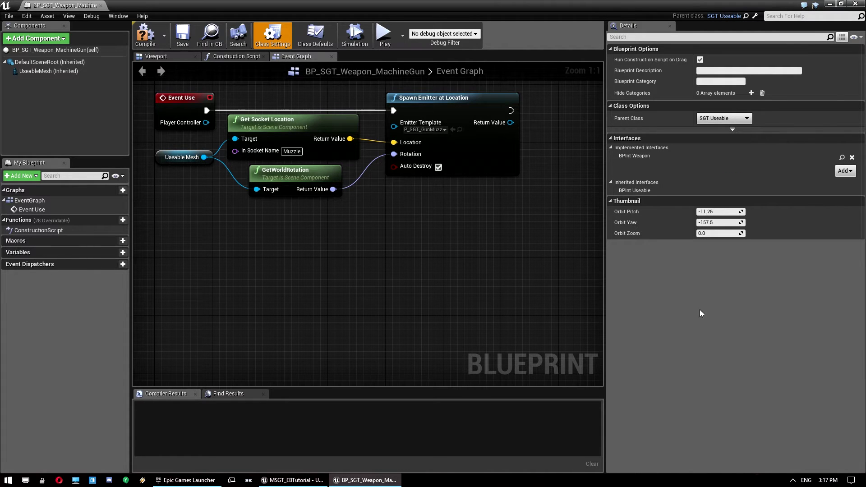
left_click(146, 34)
Add the Event Fire EBWeapon node to the event graph, below the Event Use nodes
right_click_drag(196, 254, 248, 216)
right_click(233, 214)
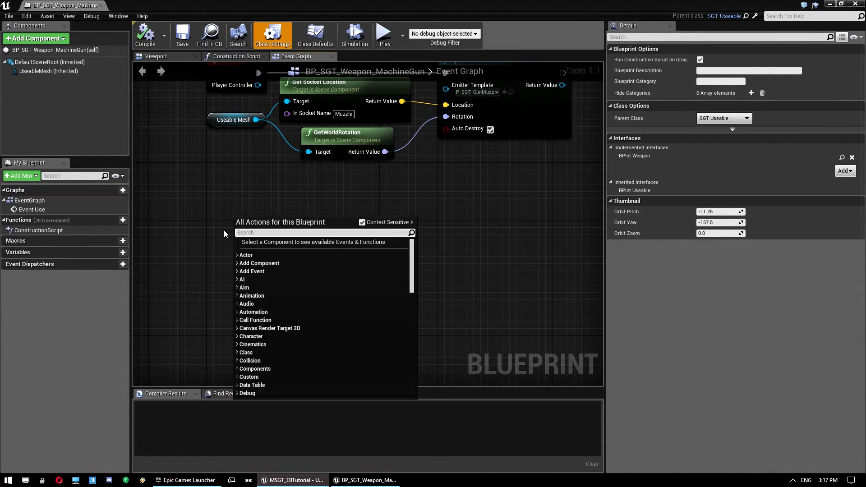
type("Event Fire")
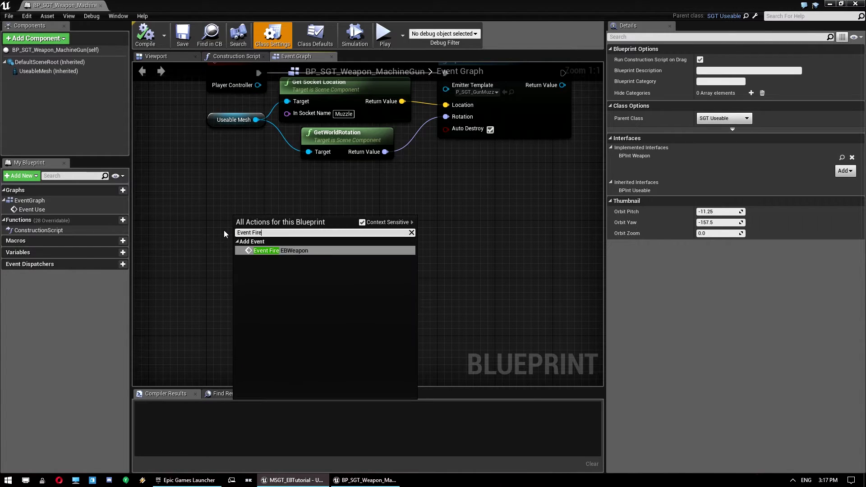
left_click(278, 251)
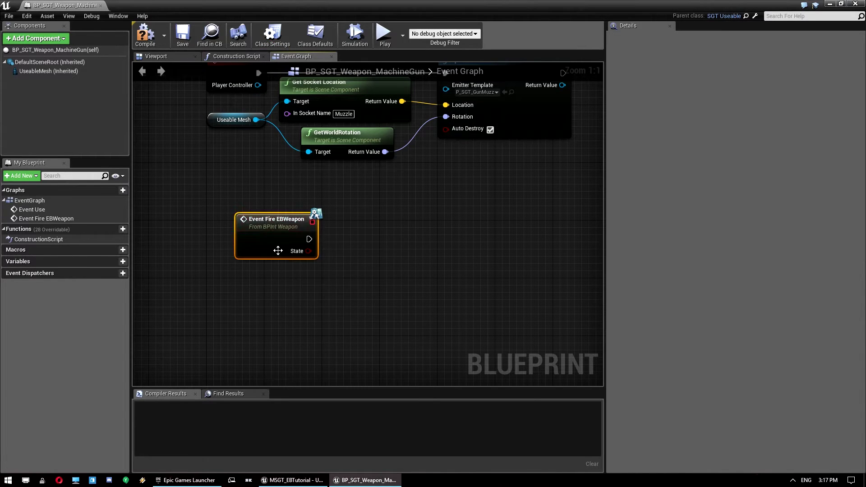
left_click_drag(261, 235, 242, 239)
right_click_drag(266, 213, 243, 226)
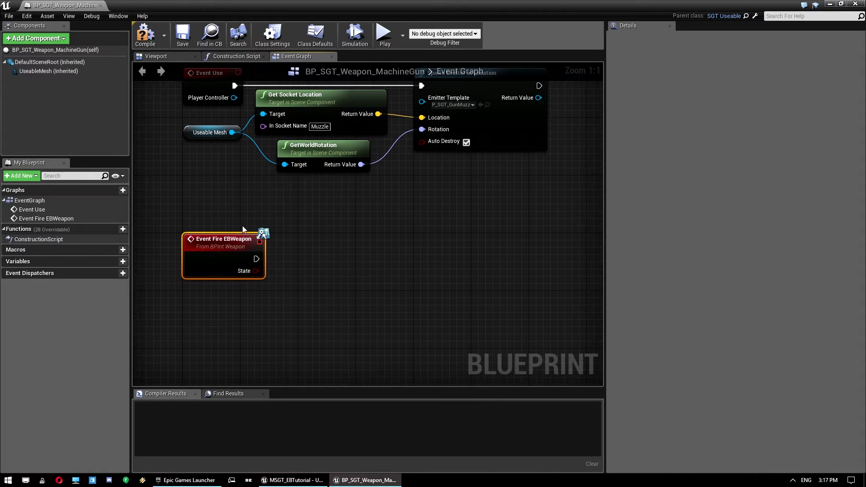
Add an EBBarrel component to the machine gun blueprint, keeping its default name
left_click(49, 40)
type("ebba")
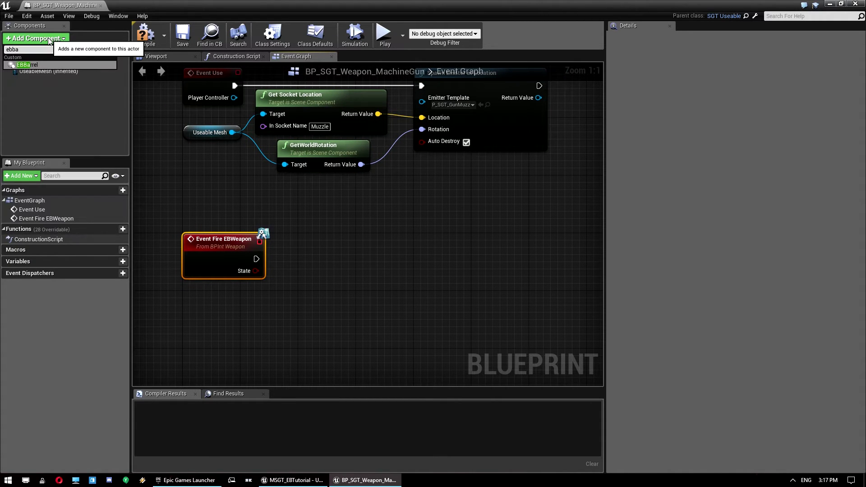
left_click(33, 73)
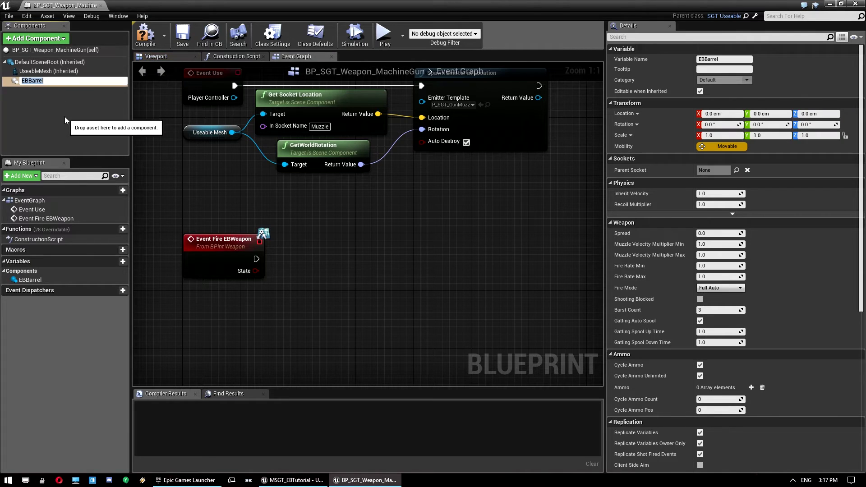
key("Return")
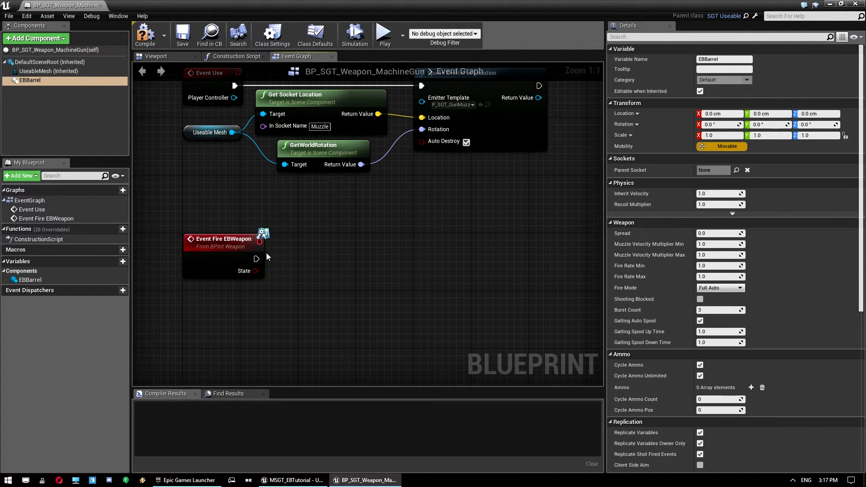
Call Shoot on an EBBarrel reference from Event Fire EBWeapon, wiring State to Trigger, and tidy the node layout
left_click_drag(29, 80, 316, 234)
type("s")
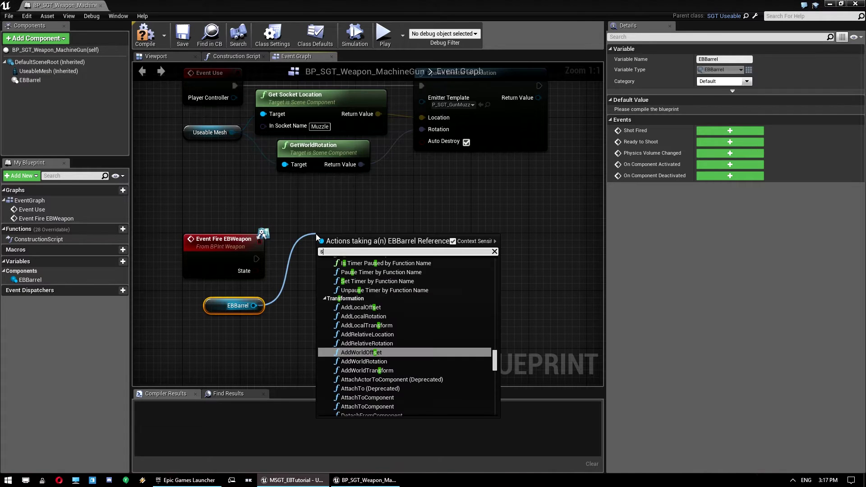
type("hoo")
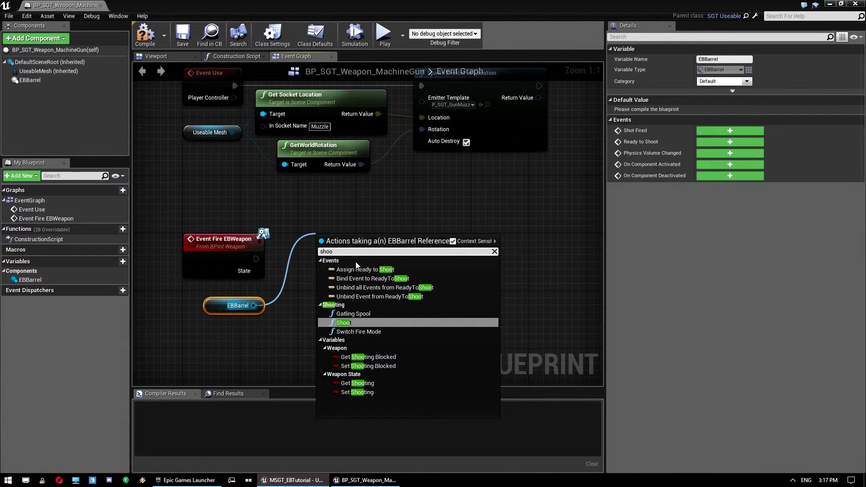
left_click(367, 323)
left_click_drag(330, 248, 332, 283)
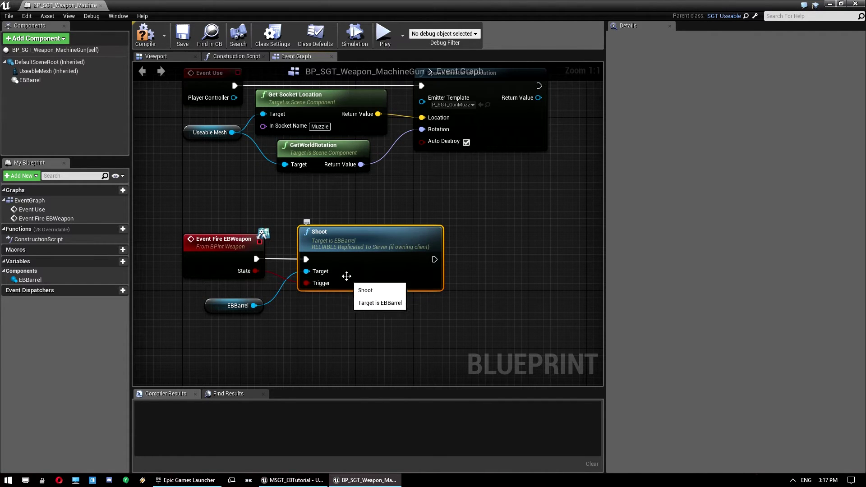
right_click_drag(323, 264, 365, 274)
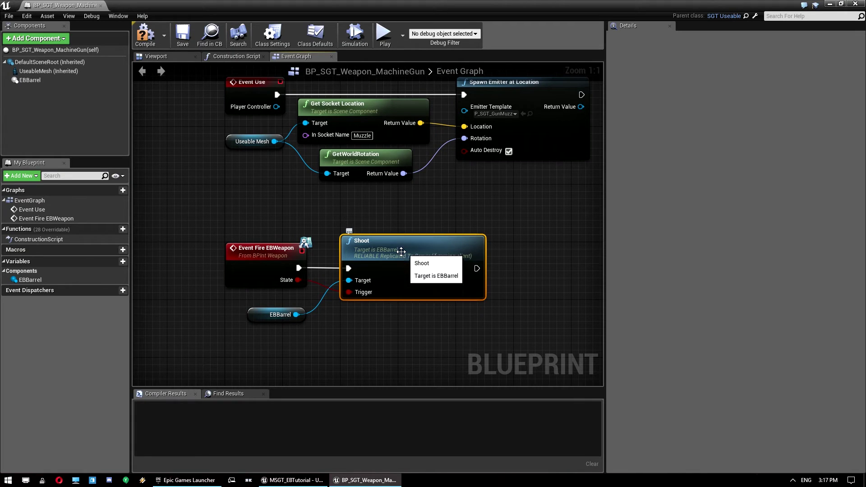
left_click(255, 311)
mouse_move(255, 312)
left_mouse_down()
mouse_move(262, 297)
mouse_move(247, 297)
left_mouse_up()
left_click(340, 208)
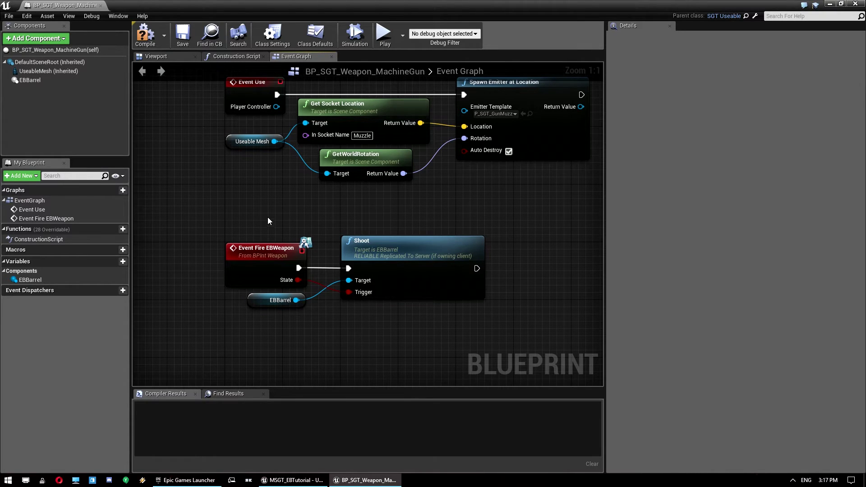
right_click_drag(268, 217, 249, 217)
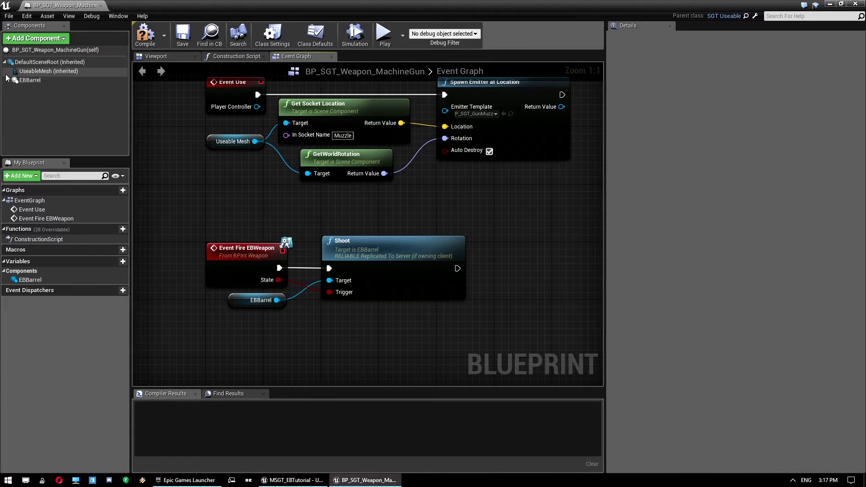
Add one element to the EBBarrel component's Ammo array and set it to bullet_tracer
left_click(64, 83)
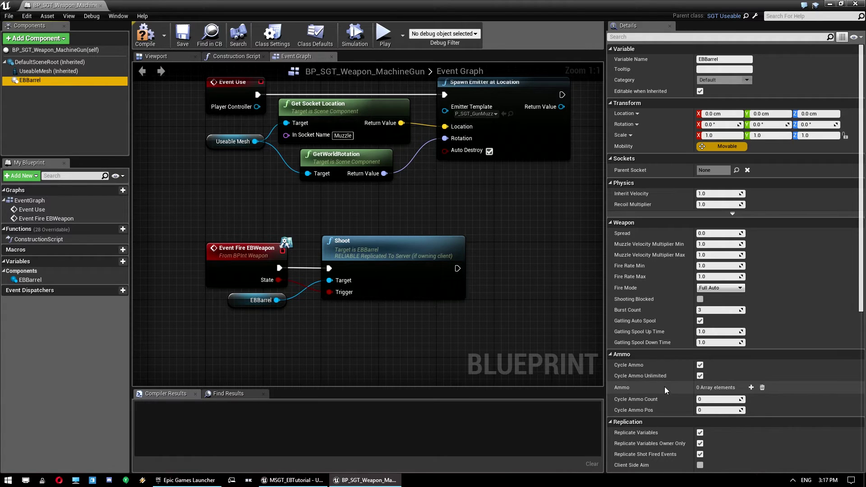
left_click(752, 388)
left_click(706, 400)
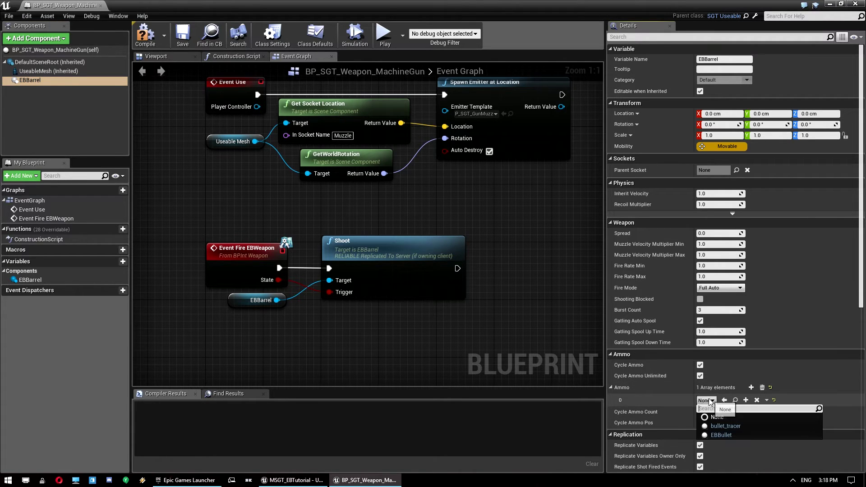
left_click(722, 427)
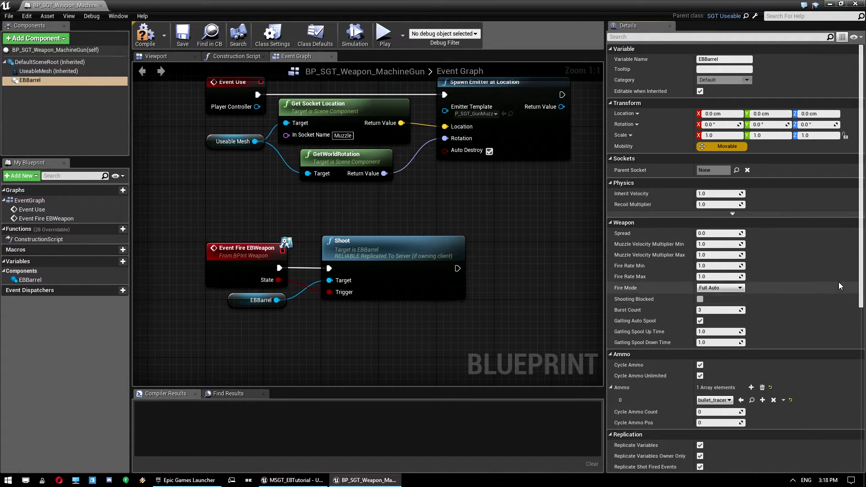
mouse_move(862, 261)
left_mouse_down()
mouse_move(859, 389)
mouse_move(863, 251)
left_mouse_up()
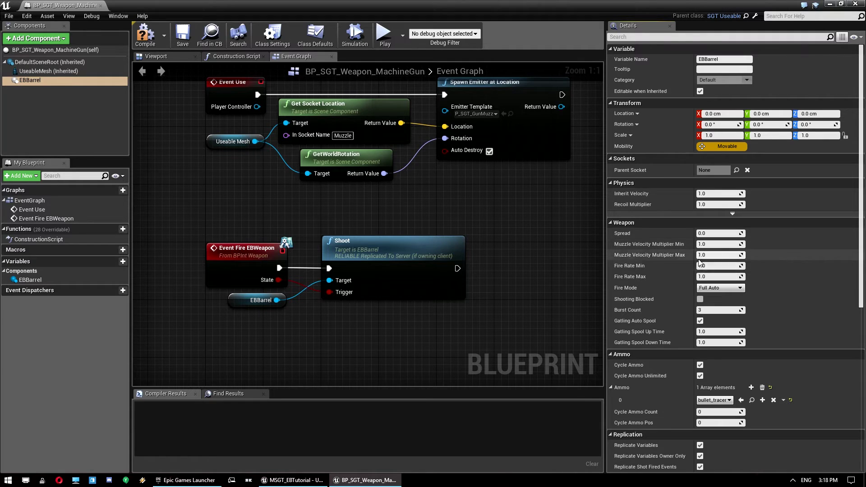
Open the DT_SGT_Items data table from the SGT/Blueprints/Data folder and maximize its window
left_click_drag(510, 2, 556, 25)
left_click(154, 372)
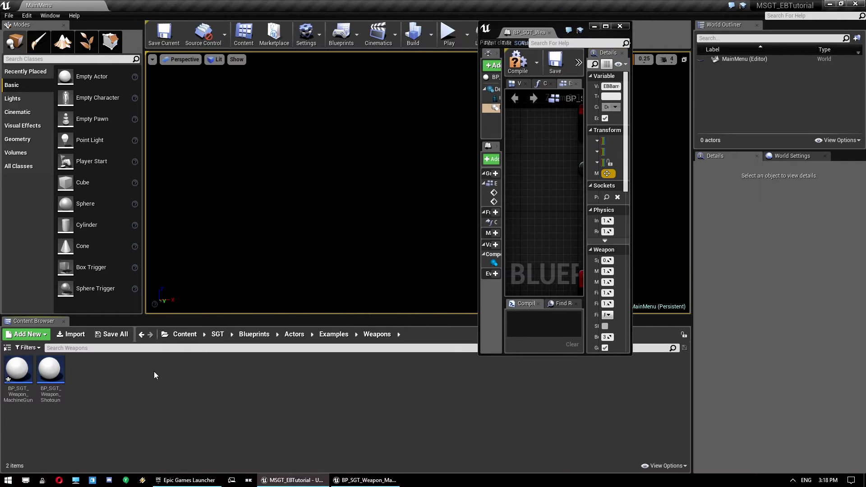
key("alt+Left")
key("alt+Left")
key("alt+Left")
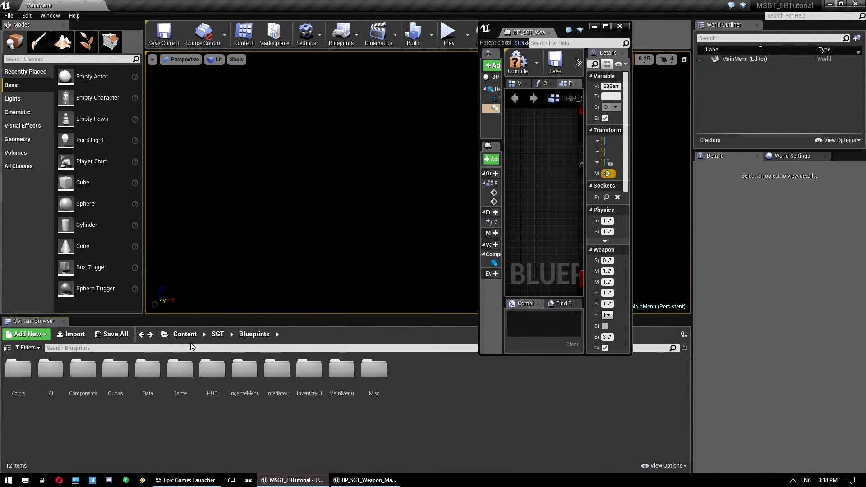
double_click(147, 370)
double_click(120, 375)
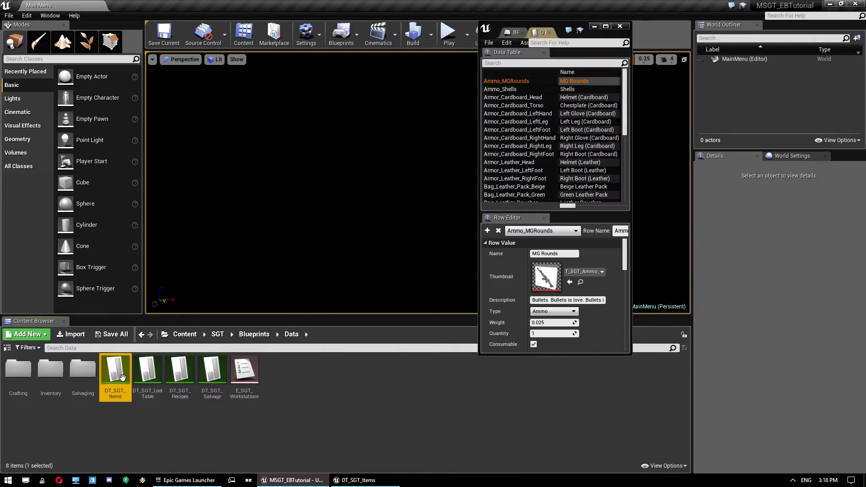
left_click(606, 26)
Examine the weapon range, spread and automatic fire rate settings of the Weapon_MachineGun row
scroll(52, 212, "down", 10)
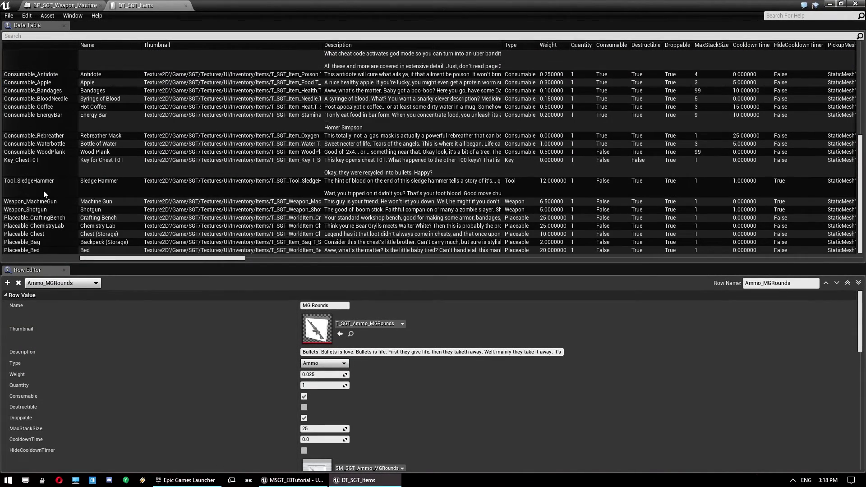
left_click(38, 202)
scroll(237, 388, "down", 10)
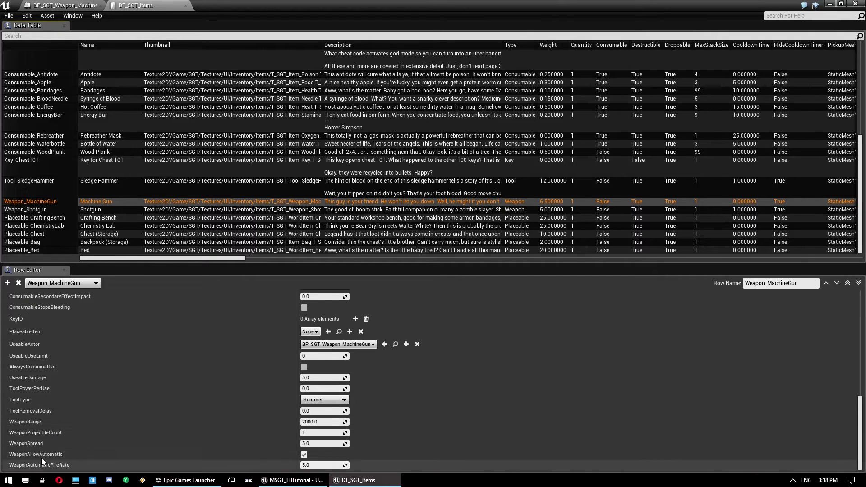
mouse_move(39, 424)
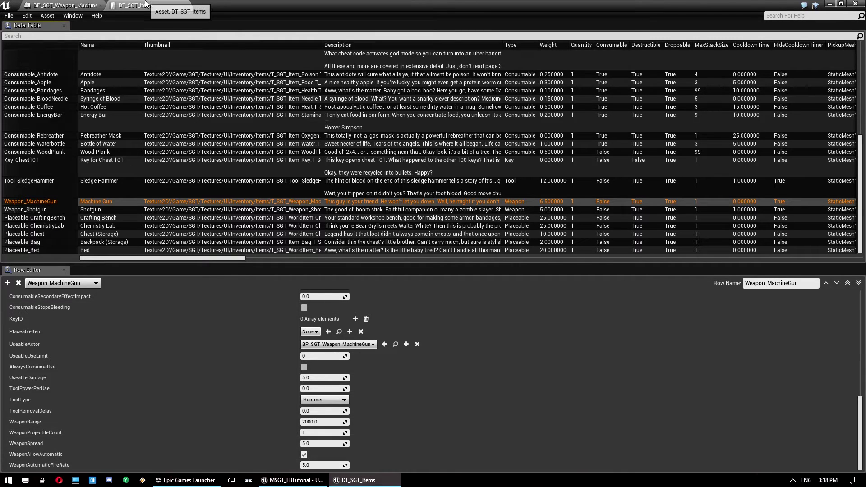
Set the EBBarrel component's Fire Rate Min and Fire Rate Max to 5 in BP_SGT_Weapon_MachineGun, compile, and close the blueprint
left_click(65, 5)
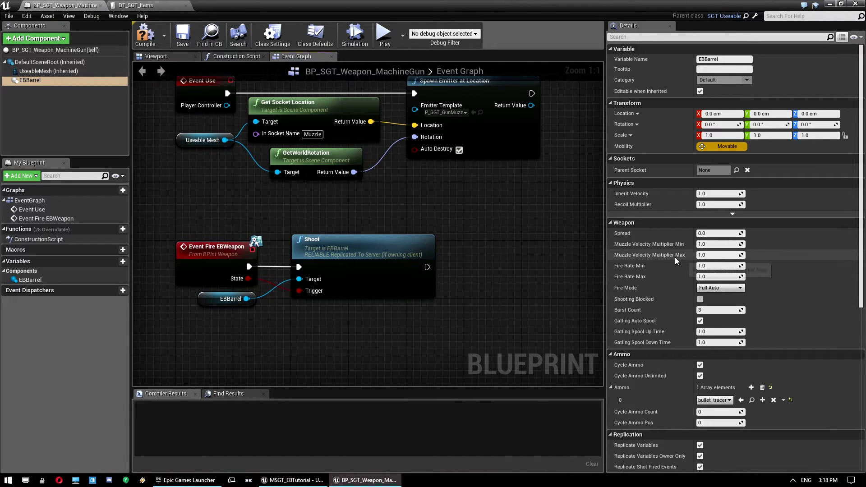
type("5")
key("Return")
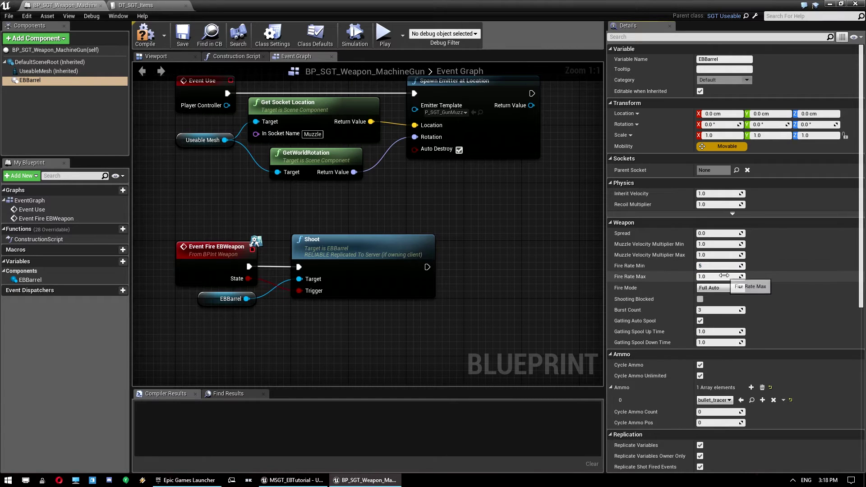
type("5")
key("Return")
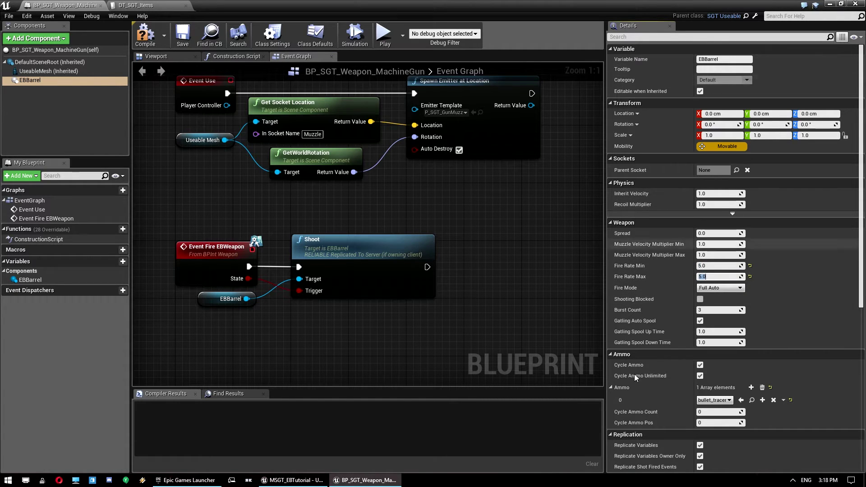
scroll(782, 120, "down", 3)
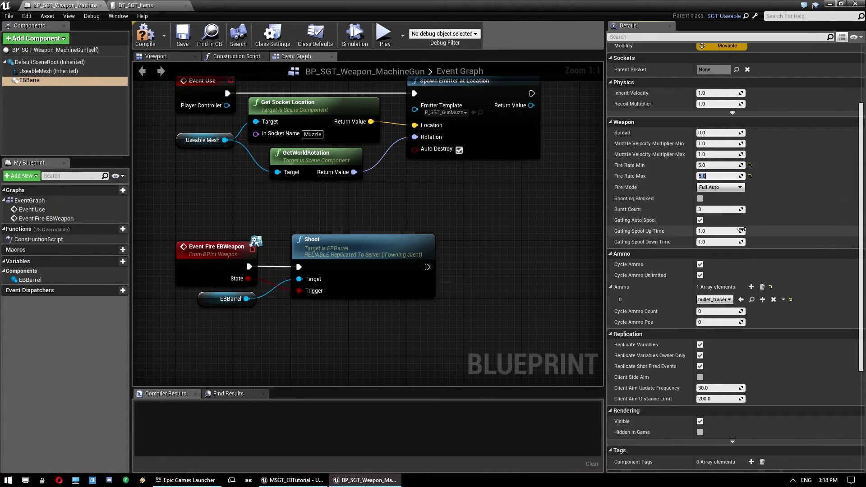
left_click(150, 40)
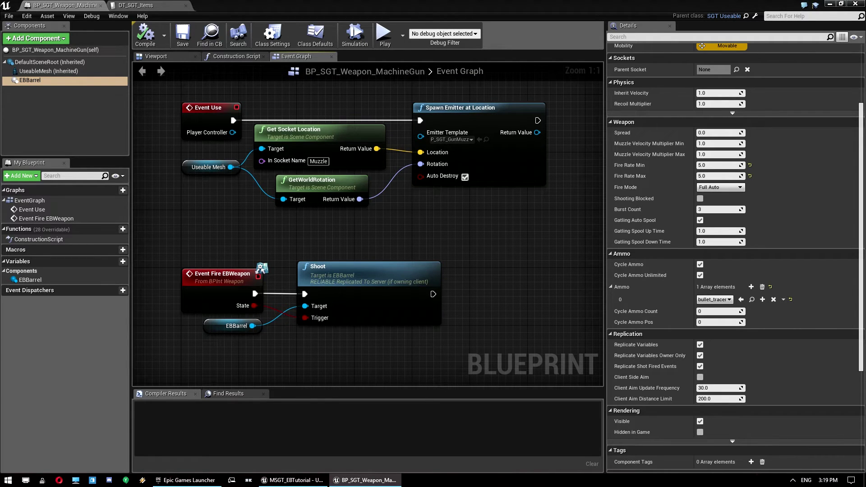
left_click(854, 4)
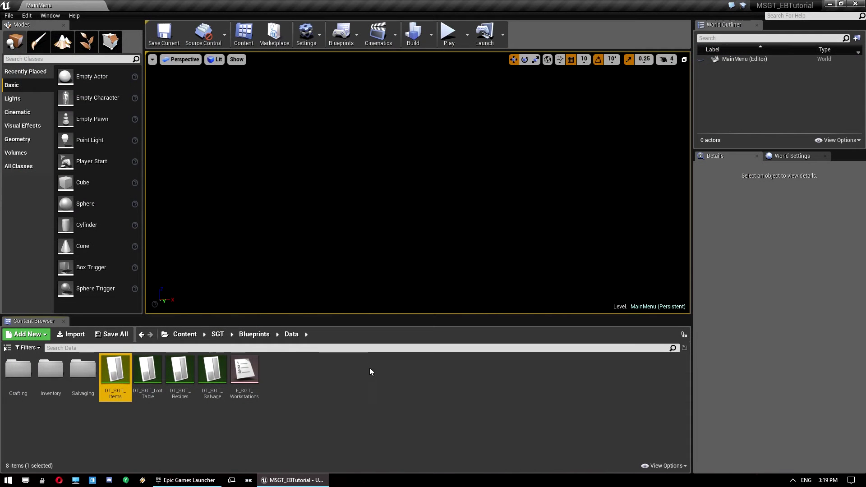
Open the bullet_tracer blueprint from the Content/EB/bullet folder
left_click(325, 409)
key("alt+Left")
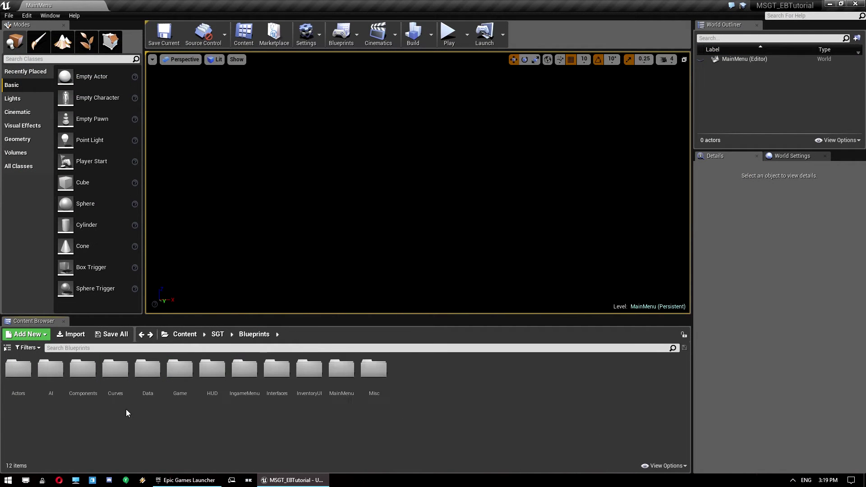
double_click(18, 374)
key("alt+Left")
left_click(195, 336)
double_click(19, 372)
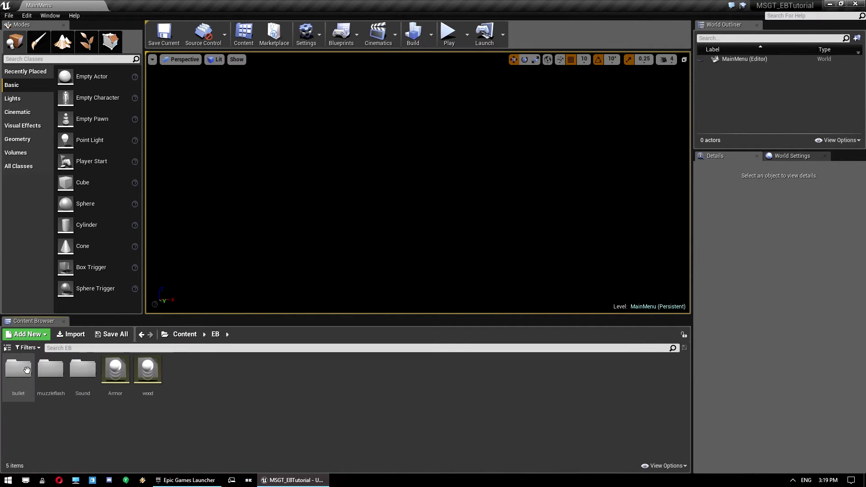
double_click(24, 384)
double_click(25, 379)
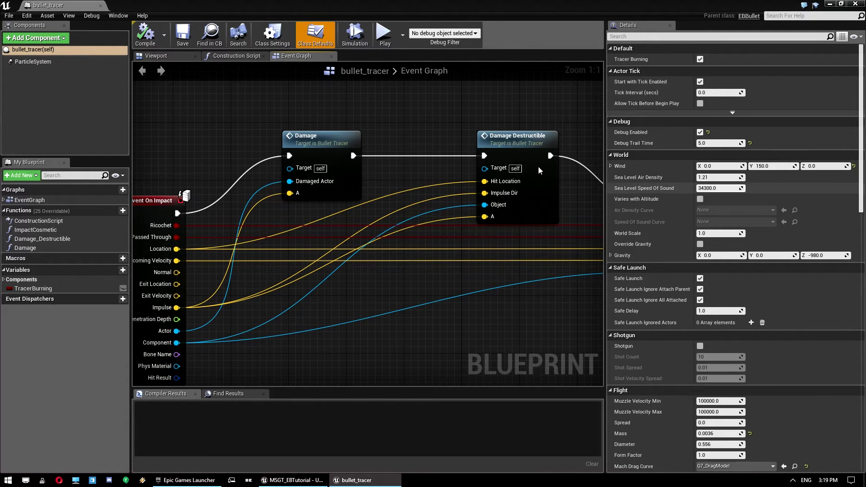
Open bullet_tracer's Damage function and add a Damage Event (Message) call from the Damaged Actor reference
right_click_drag(306, 142, 399, 155)
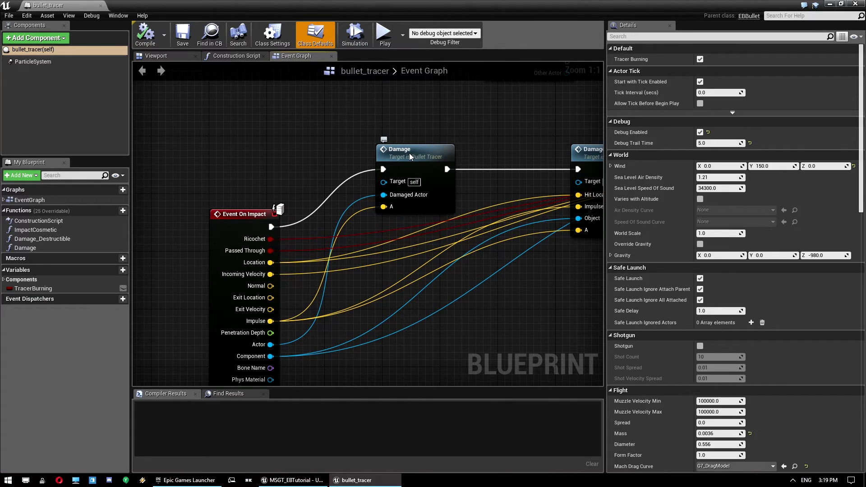
double_click(410, 157)
left_click_drag(318, 170, 275, 298)
left_click_drag(192, 277, 276, 160)
type("damag")
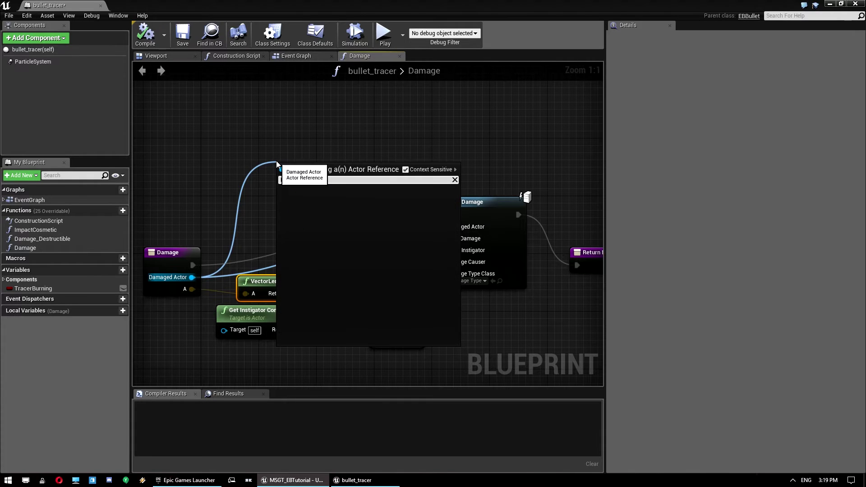
type("e Event")
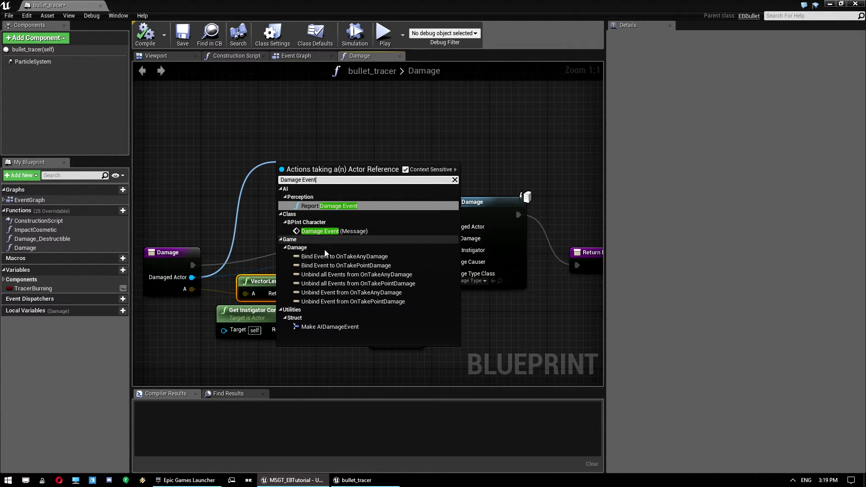
left_click(331, 232)
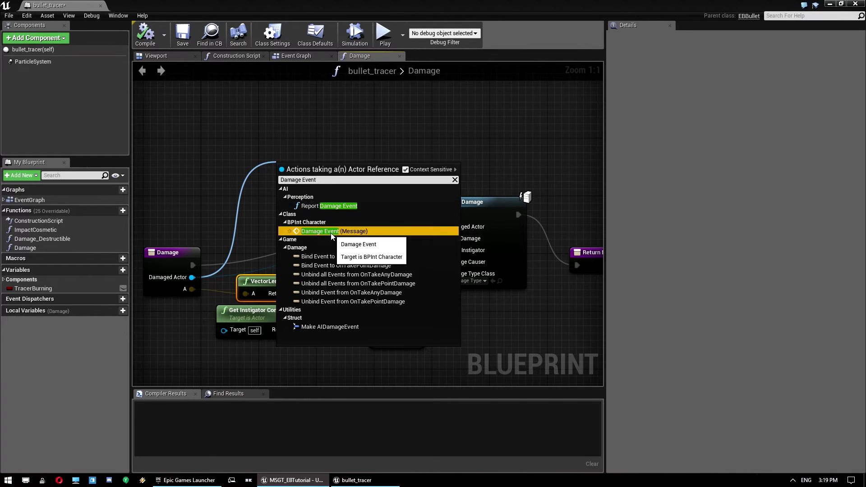
Wire Damage Event between the function entry and Apply Damage, feed VectorLength into Amount, and compile, save and close bullet_tracer
left_click_drag(193, 265, 289, 187)
left_click_drag(379, 182, 440, 215)
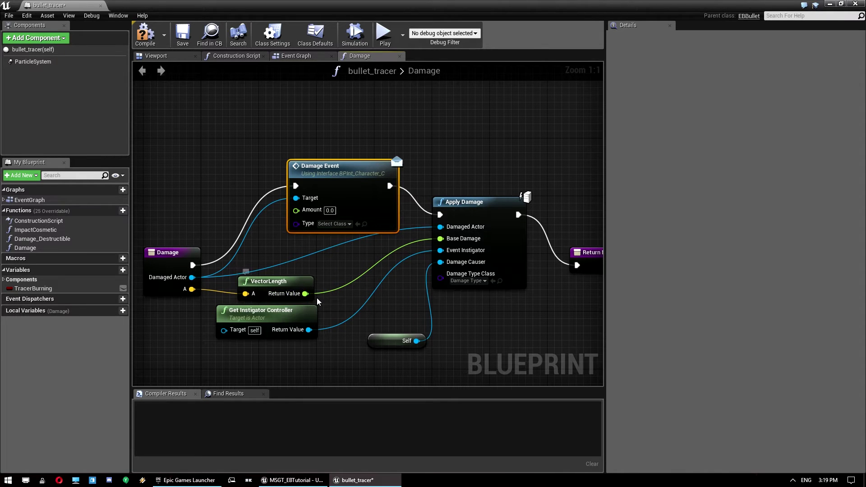
left_click_drag(302, 301, 299, 217)
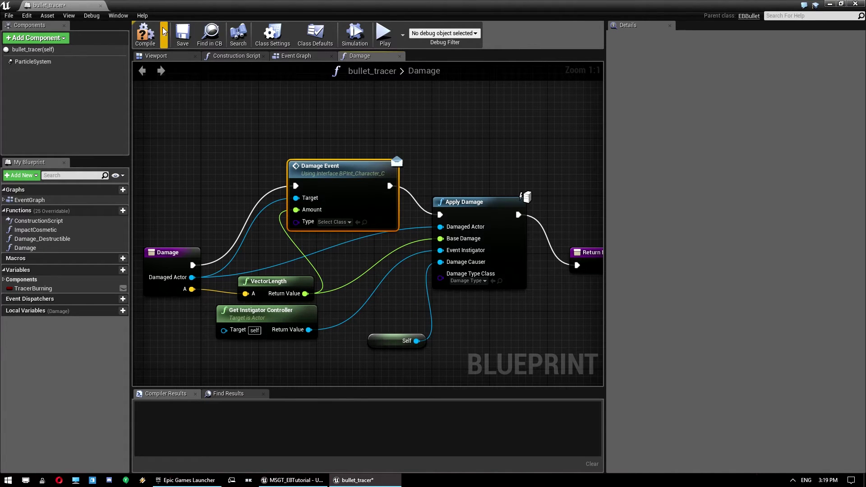
left_click(145, 34)
left_click(182, 34)
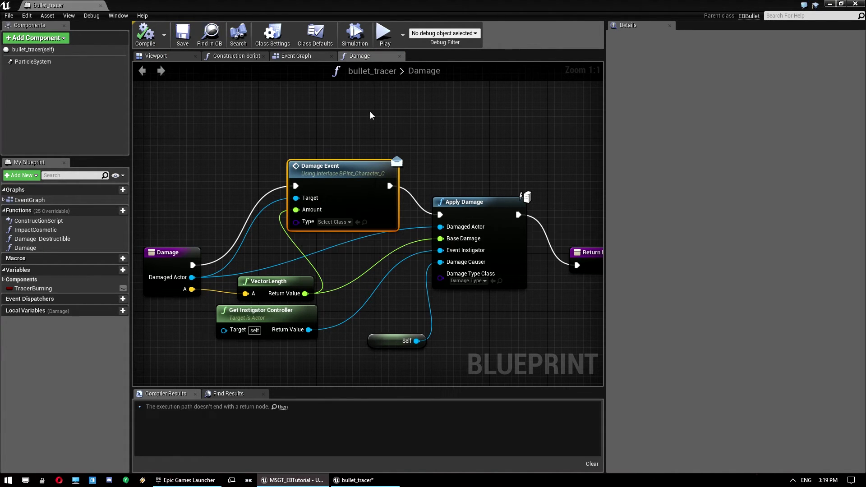
right_click_drag(371, 116, 317, 128)
left_click(297, 56)
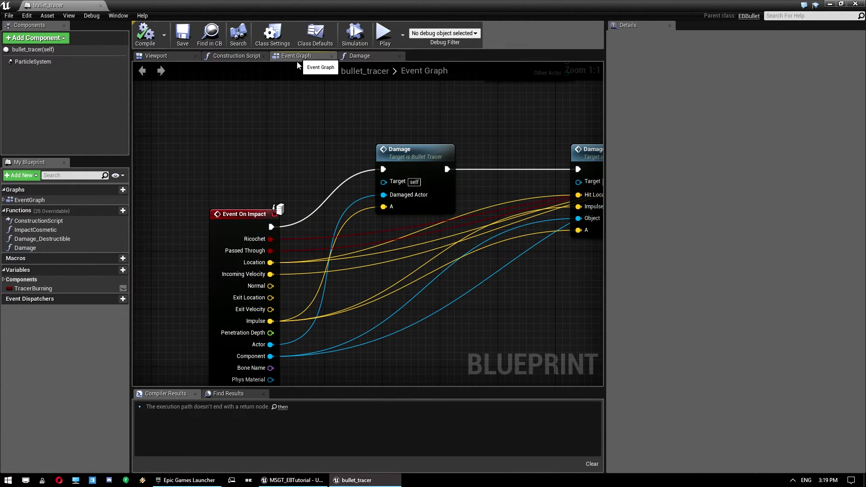
left_click(860, 4)
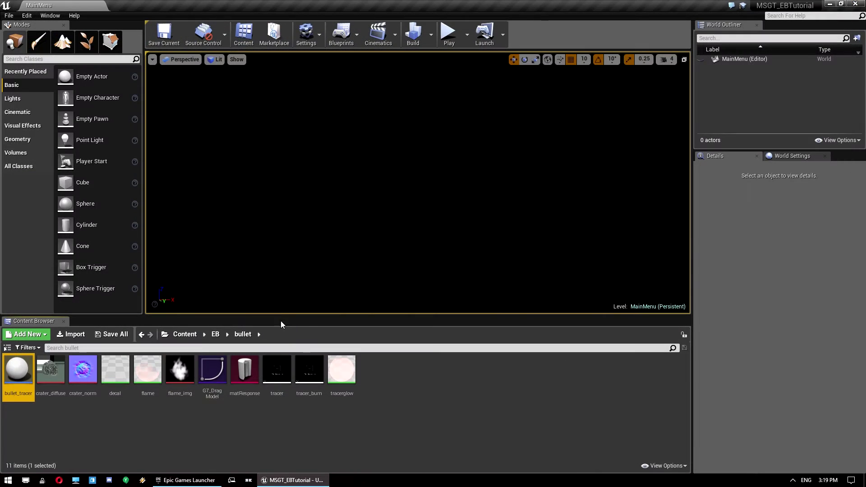
Open the C_Manager-Inventory component from the SGT/Blueprints/Components folder
left_click(179, 336)
double_click(45, 375)
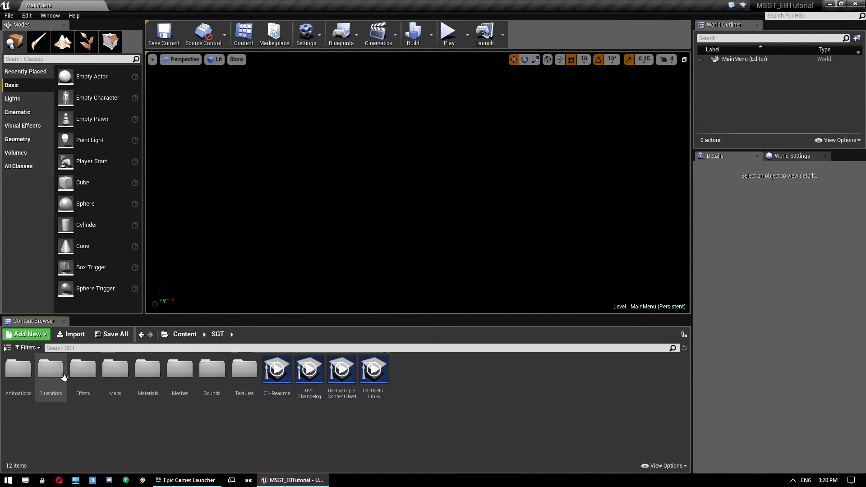
double_click(52, 379)
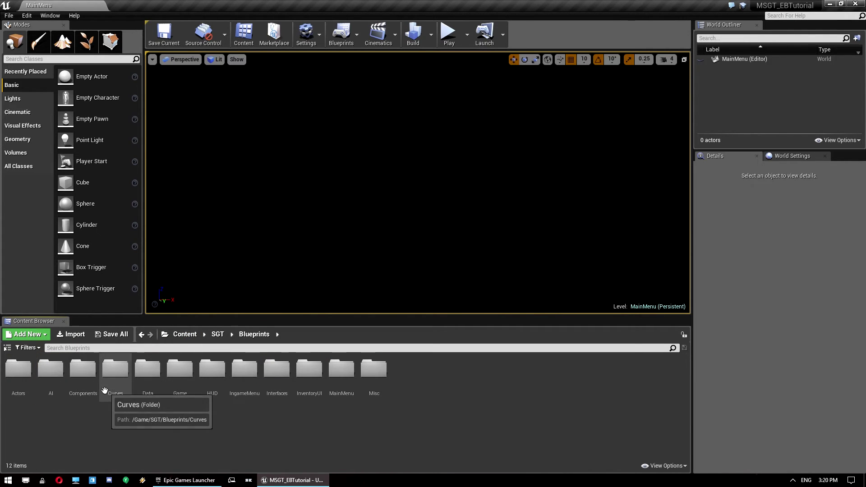
double_click(84, 373)
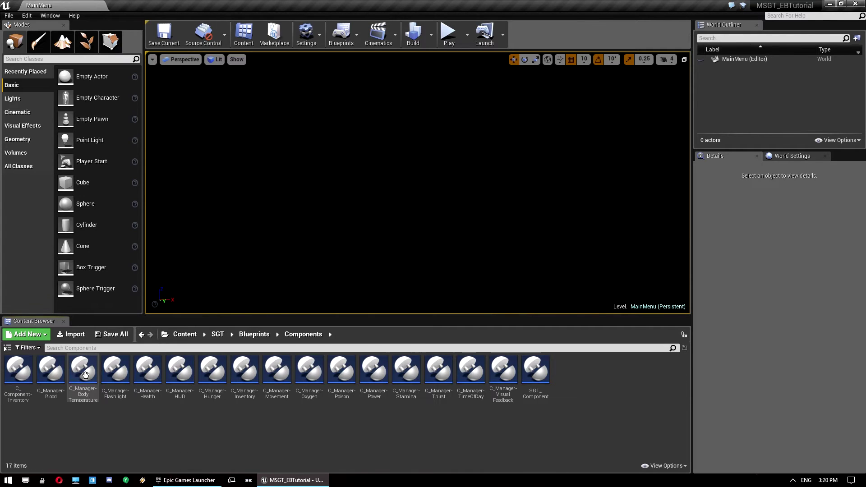
double_click(246, 379)
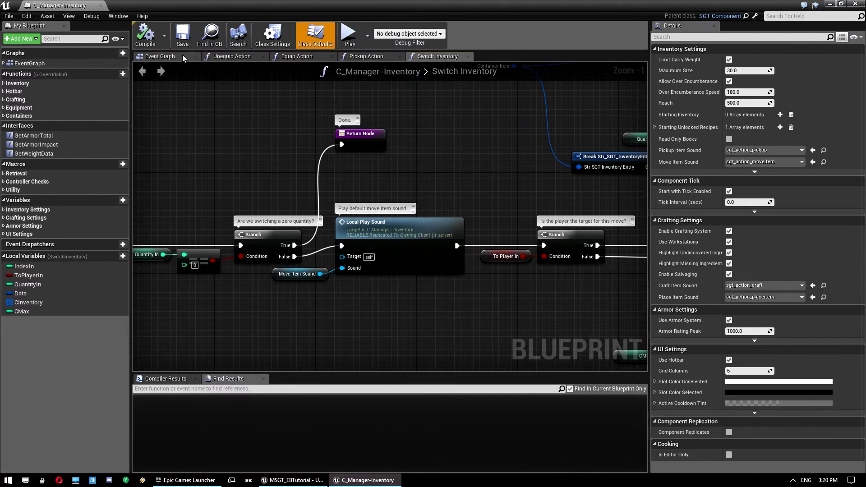
Close all graphs except the Event Graph, search for "Fire", and open the FireWeapon function
right_click(182, 55)
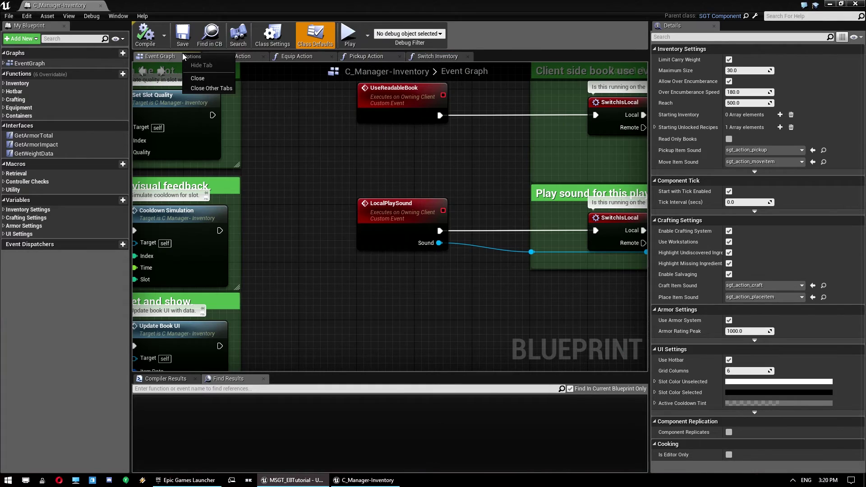
left_click(203, 88)
type("Fire")
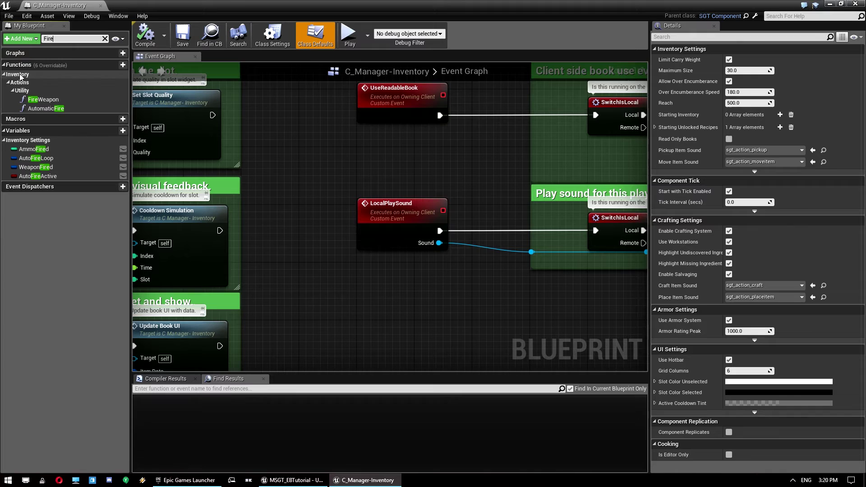
double_click(71, 99)
left_click(105, 38)
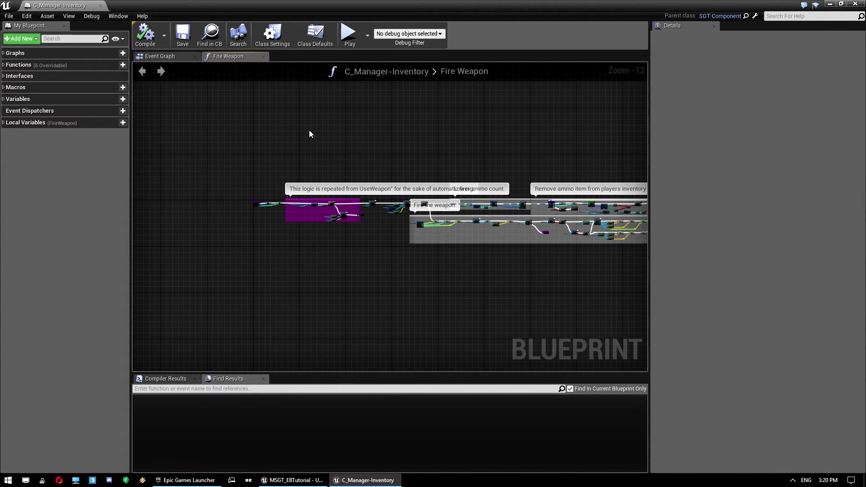
Move the Return Node that follows the empty-fire Trigger Sound farther along the graph to make room
scroll(311, 229, "up", 12)
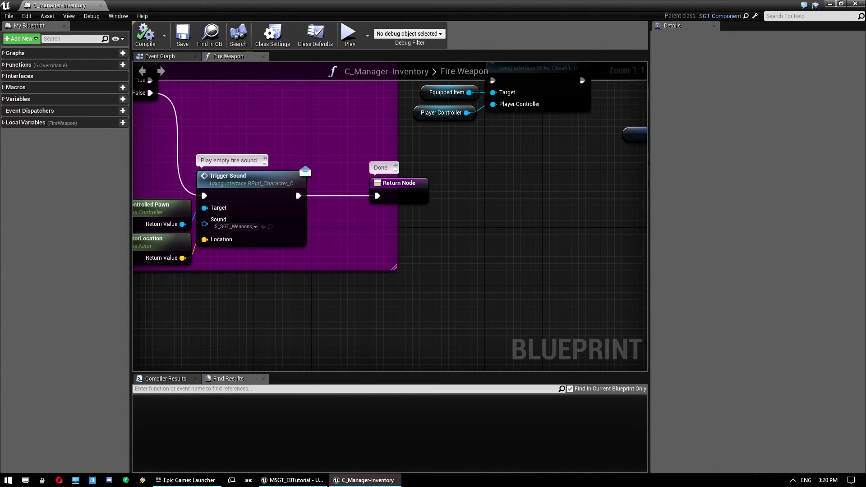
right_click_drag(413, 190, 333, 197)
left_click_drag(333, 197, 509, 192)
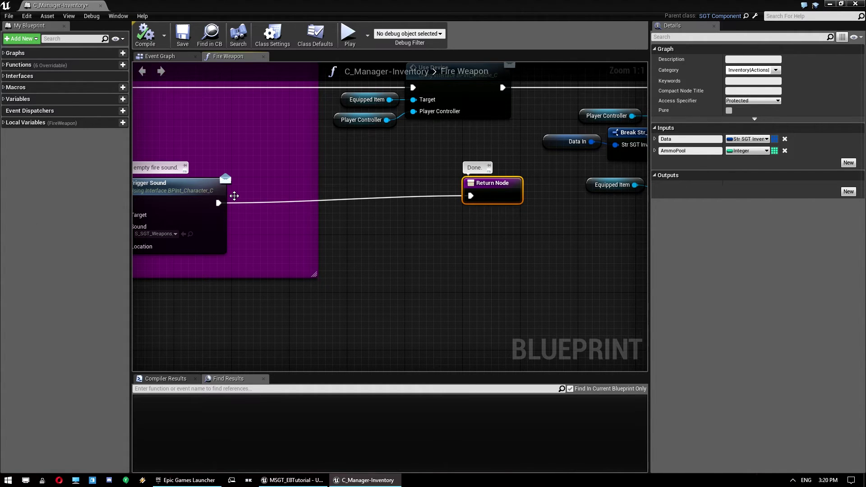
Duplicate the Equipped Item variable node into the empty area below Trigger Sound
right_click_drag(234, 196, 249, 259)
left_click(380, 165)
right_click_drag(381, 166, 389, 67)
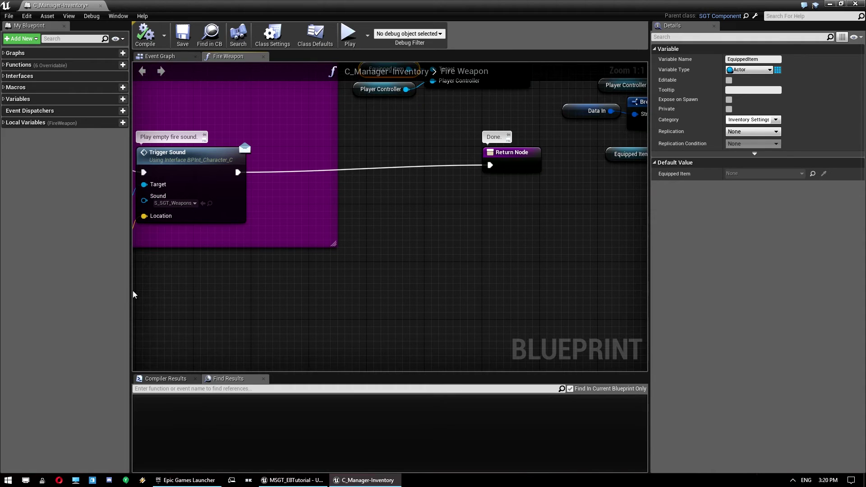
key("ctrl+v")
Add a Does Implement Interface node fed by the copied Equipped Item and set its Interface to BPInt_Weapon
left_click_drag(242, 291, 276, 294)
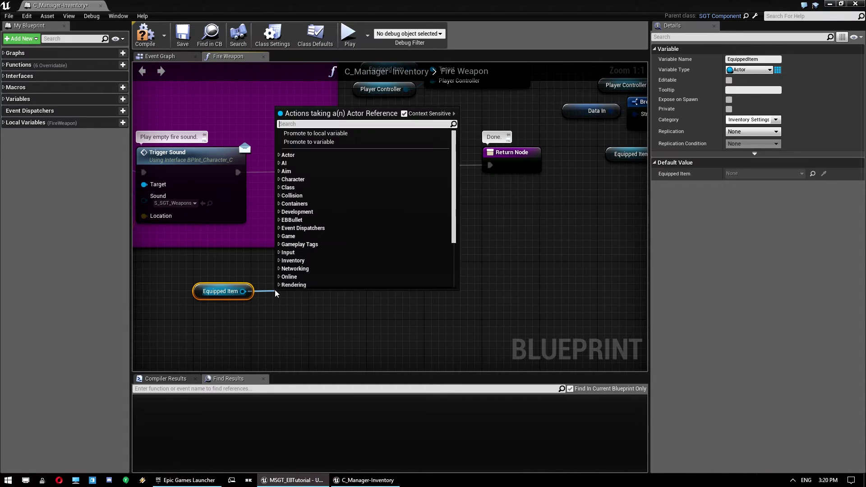
type("does implement")
key("Return")
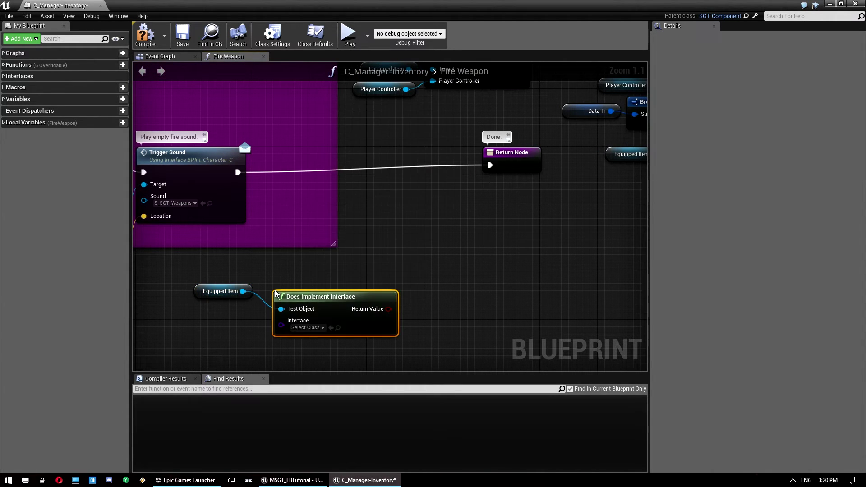
left_click_drag(298, 296, 283, 281)
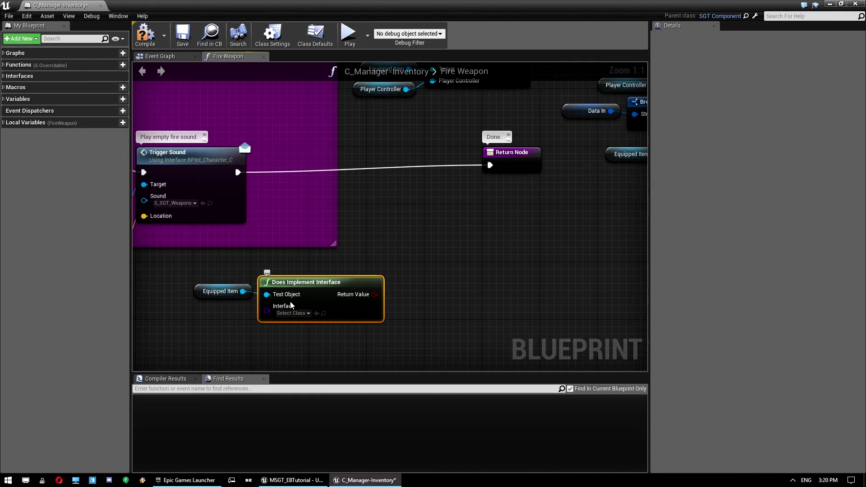
left_click(302, 313)
scroll(311, 275, "down", 3)
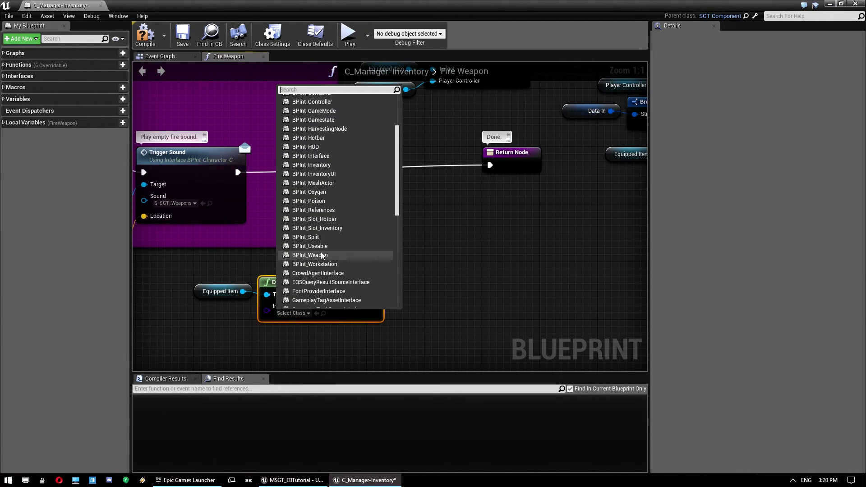
left_click(309, 256)
Insert a Branch after Trigger Sound using the interface check as its Condition, and connect its False output to the Return Node
right_click_drag(356, 255, 330, 258)
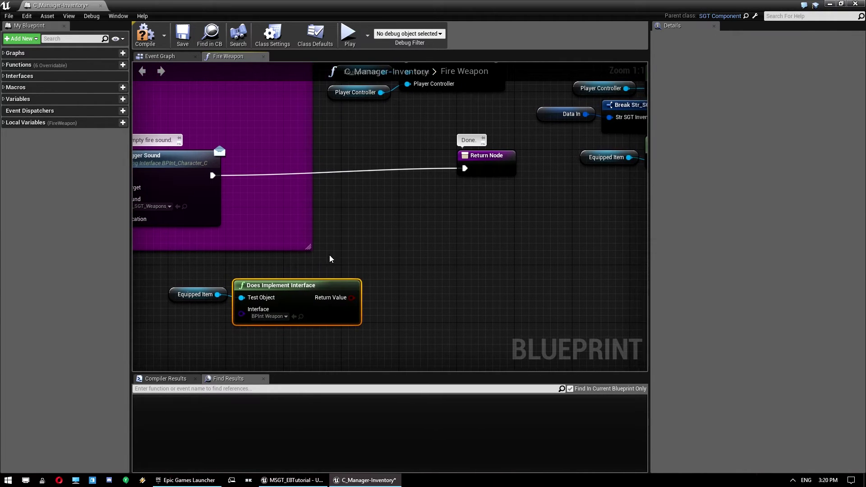
key("b")
left_click(393, 260)
left_click_drag(401, 287, 352, 298)
left_click_drag(404, 281, 212, 176)
left_click_drag(442, 261, 435, 263)
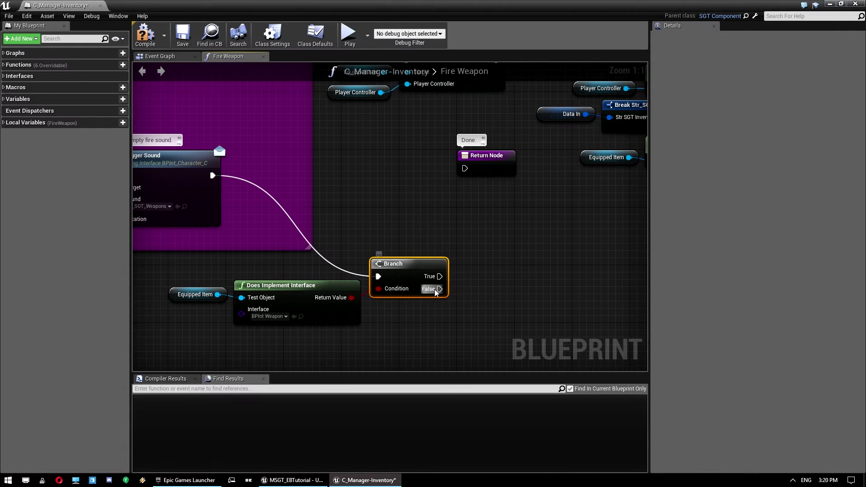
left_click_drag(440, 289, 465, 169)
right_click_drag(477, 211, 412, 186)
right_click_drag(403, 239, 437, 237)
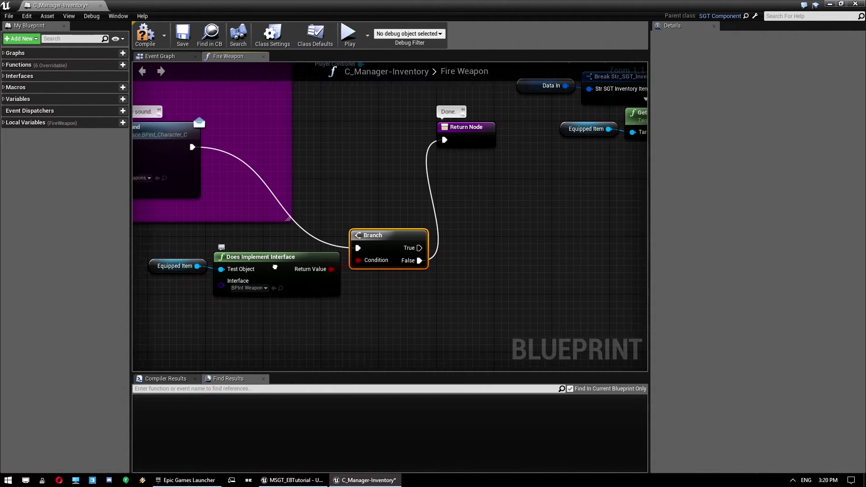
Add a Fire EBWeapon message on a duplicated Equipped Item node and run it from the Branch's True output
left_click(172, 270)
key("ctrl+v")
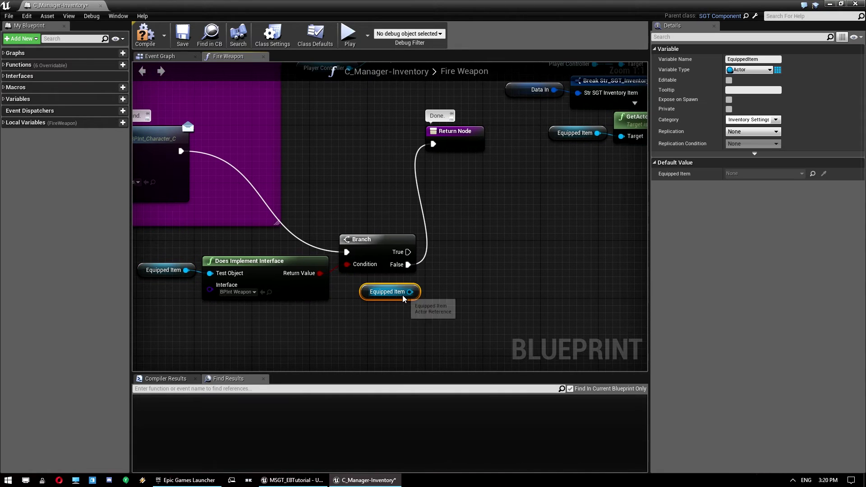
left_click_drag(410, 291, 448, 280)
type("fire")
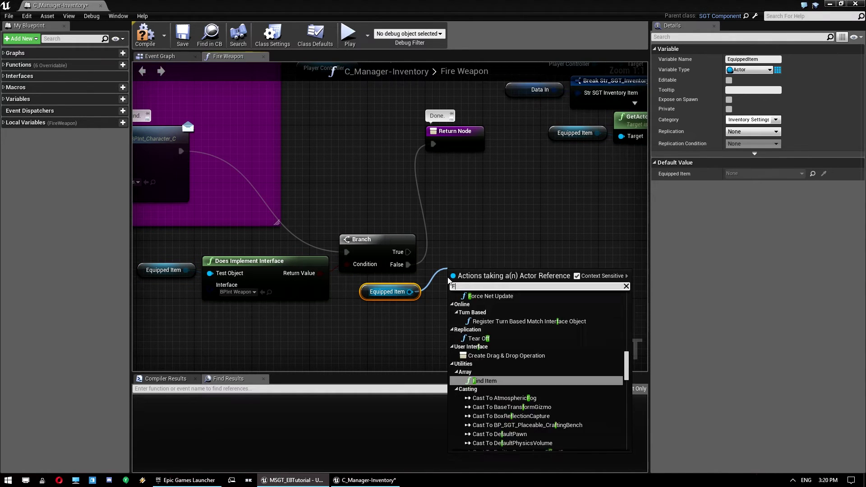
key("Return")
left_click_drag(455, 277, 408, 252)
right_click_drag(488, 252, 472, 264)
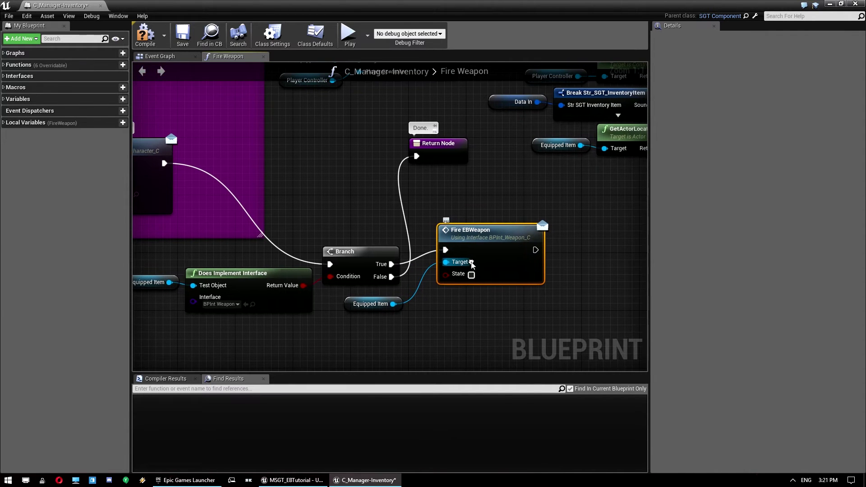
Connect the Fire EBWeapon node's execution output to the existing Return Node
left_click_drag(536, 250, 540, 199)
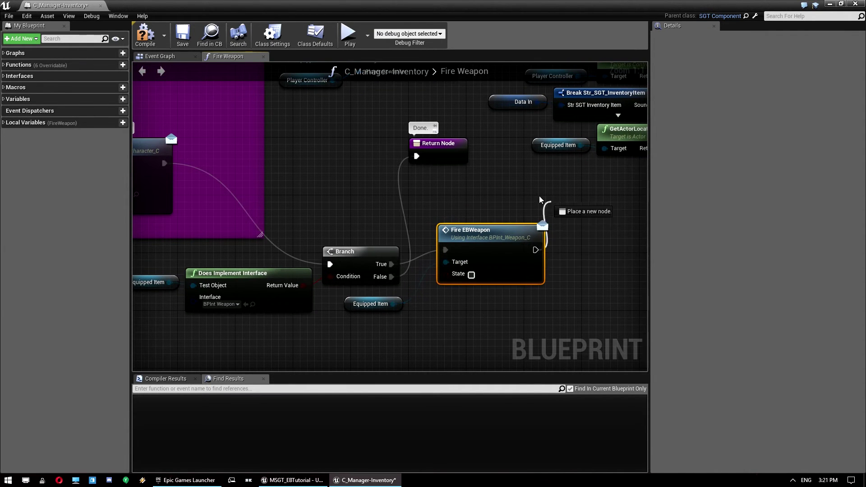
left_click_drag(417, 157, 417, 157)
right_click_drag(417, 157, 136, 127)
right_click_drag(531, 217, 475, 227)
left_click_drag(476, 238, 464, 256)
Copy the Does Implement Interface, Branch and Fire EBWeapon nodes together with their Equipped Item references
right_click_drag(208, 252, 334, 261)
left_click_drag(273, 253, 587, 324)
right_click_drag(586, 324, 548, 291)
Move the "Fire the weapon." comment group farther down to make room beneath the Sequence node
scroll(534, 172, "down", 6)
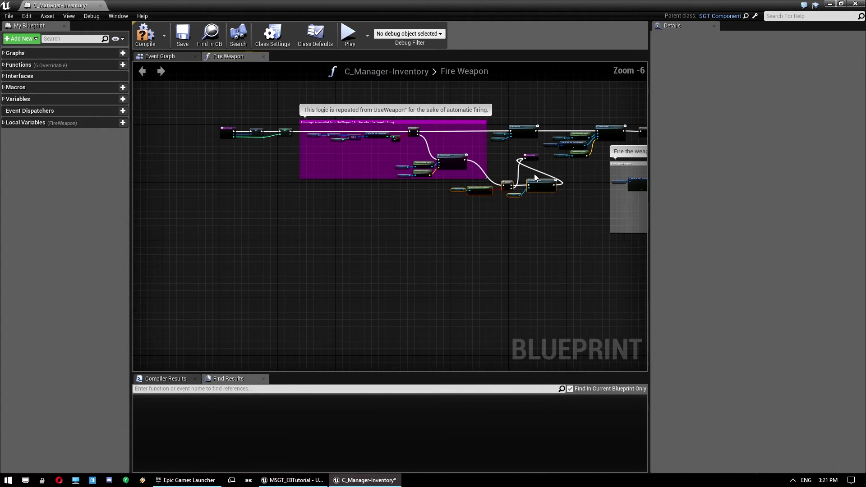
right_click_drag(534, 171, 297, 195)
scroll(326, 229, "up", 3)
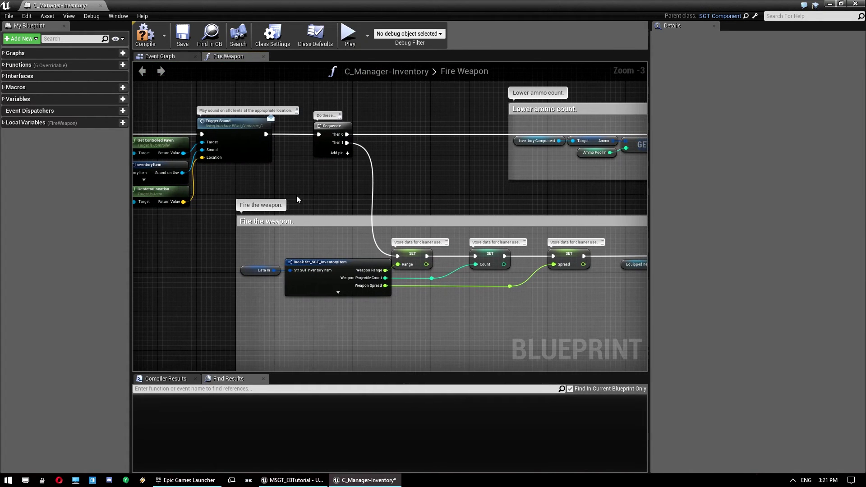
left_click(307, 224)
key("Down")
key("Down")
key("Down")
key("Down")
key("Down")
key("Down")
key("Down")
key("Down")
key("Down")
key("Down")
key("Down")
key("Down")
key("Down")
key("Down")
key("Down")
key("Down")
key("Down")
key("Down")
key("Down")
key("Down")
right_click_drag(434, 233, 392, 231)
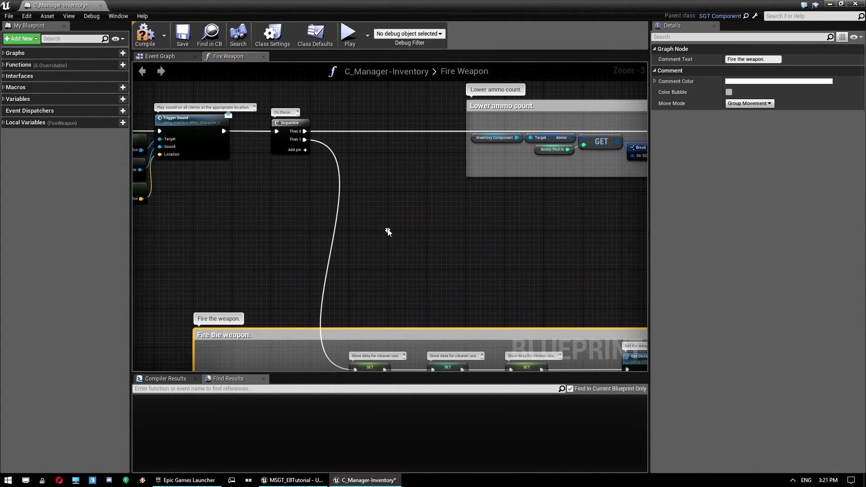
Paste the copied nodes below the Sequence and wire Then 1 into the Branch, with False leading to the Set Range node
left_click(386, 230)
key("ctrl+v")
left_click_drag(411, 206, 363, 234)
left_click_drag(303, 140, 381, 214, "ctrl")
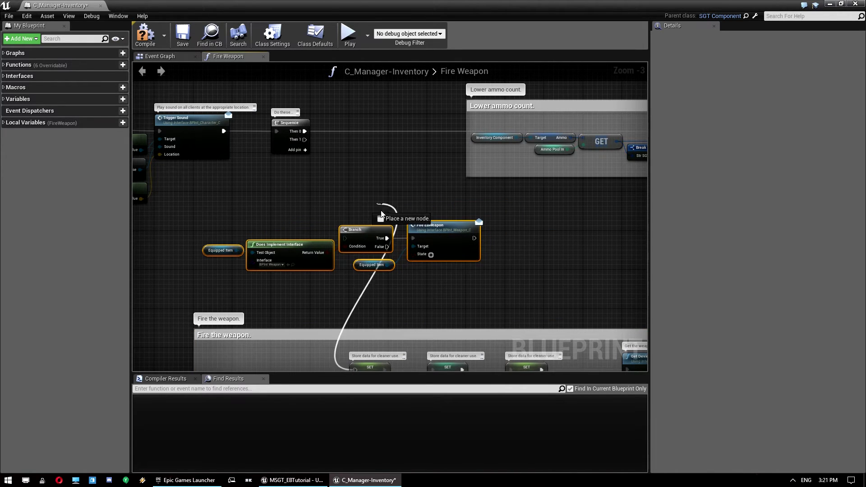
left_click_drag(388, 252, 305, 140, "ctrl")
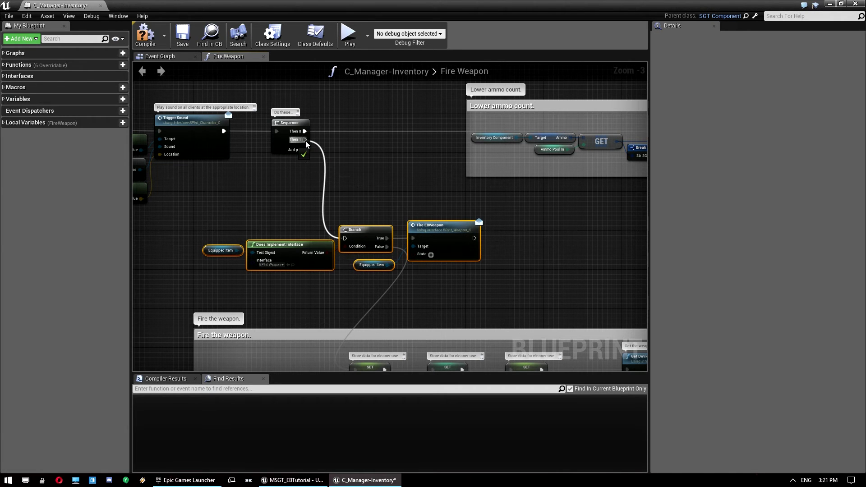
Add a Return Node after the pasted Fire EBWeapon node and enable that node's State input
right_click_drag(539, 248, 452, 223)
scroll(393, 216, "up", 2)
left_click_drag(390, 216, 458, 210)
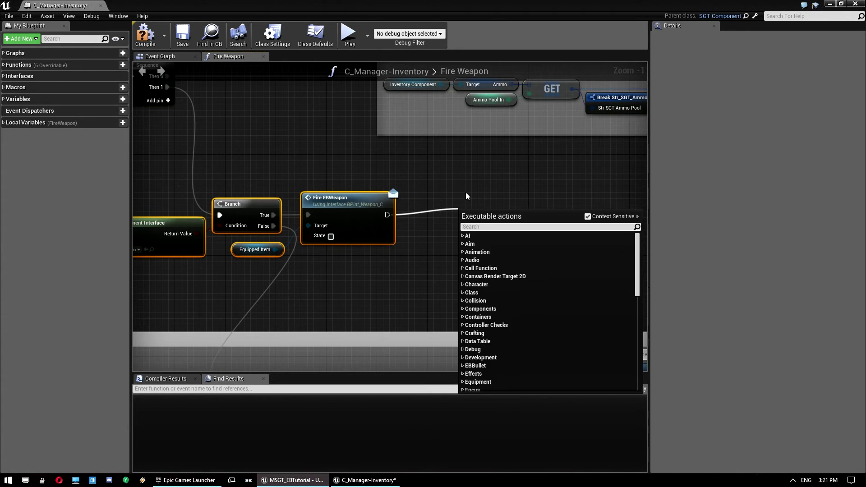
type("rerou")
key("Return")
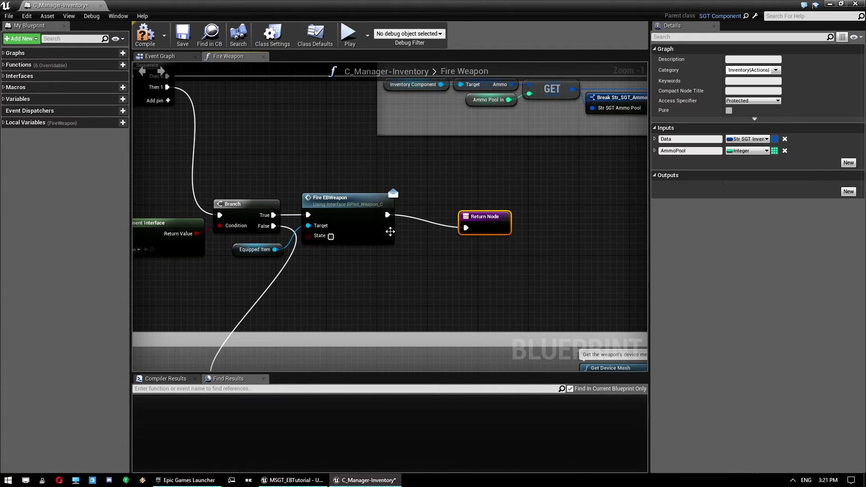
right_click_drag(391, 232, 437, 226)
left_click(378, 231)
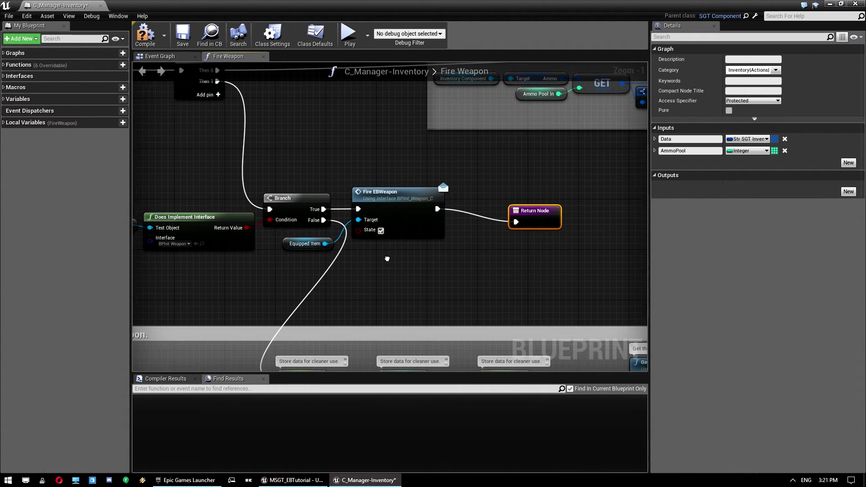
Copy the Fire EBWeapon node that has State enabled together with its Equipped Item reference
right_click_drag(263, 250, 364, 251)
right_click_drag(464, 181, 406, 185)
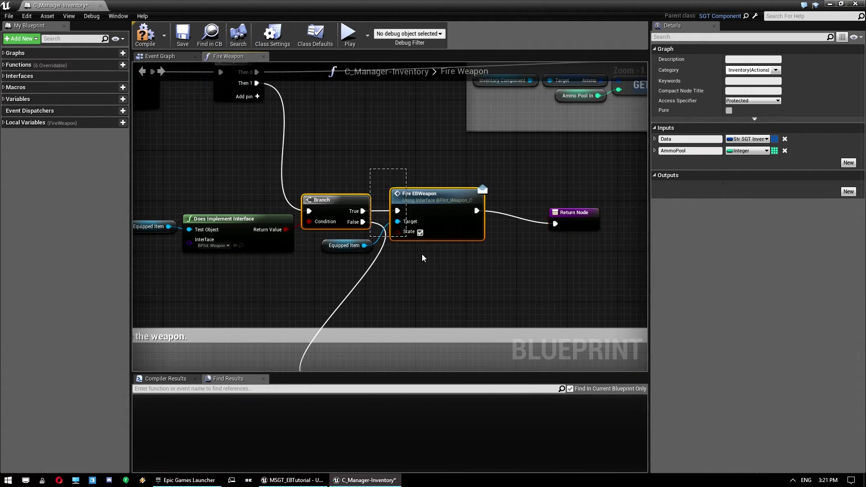
left_click_drag(422, 258, 427, 264)
left_click(356, 202, "ctrl")
right_click_drag(411, 164, 380, 164)
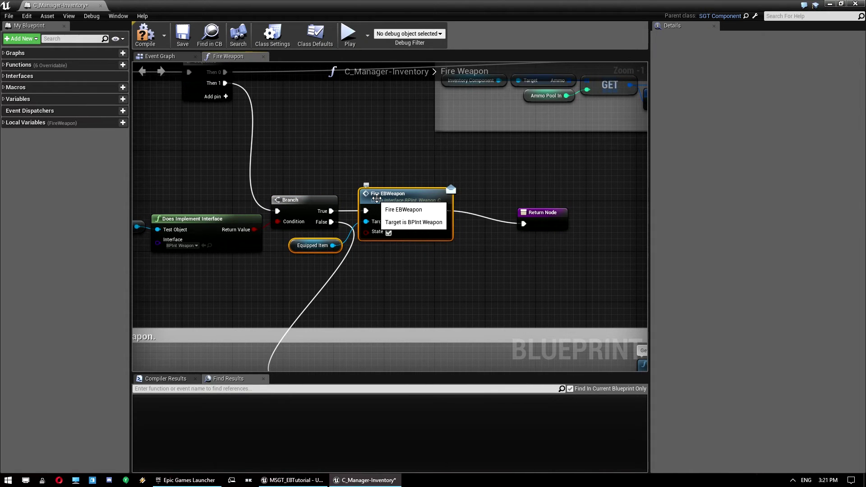
Paste the copied Fire EBWeapon and Equipped Item nodes beside the "Stop using item sequence" comment in the Event Graph
left_click(185, 56)
scroll(348, 208, "down", 6)
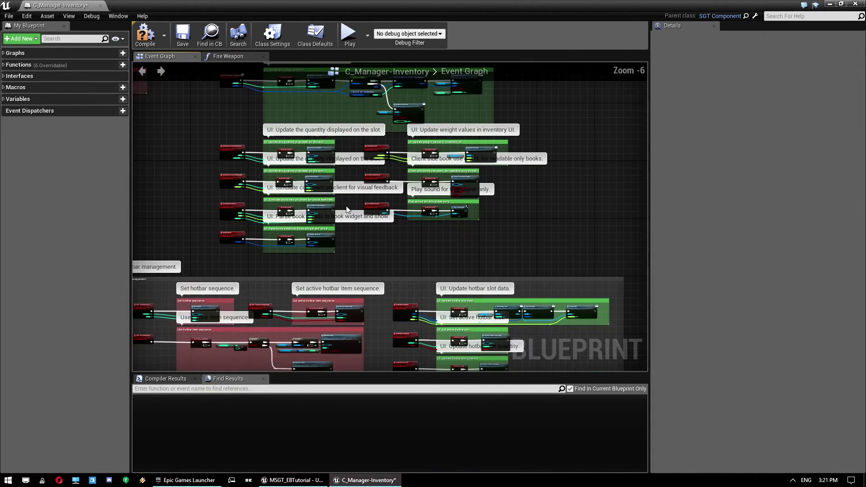
right_click_drag(347, 208, 686, 208)
right_click_drag(424, 217, 567, 244)
scroll(362, 218, "up", 4)
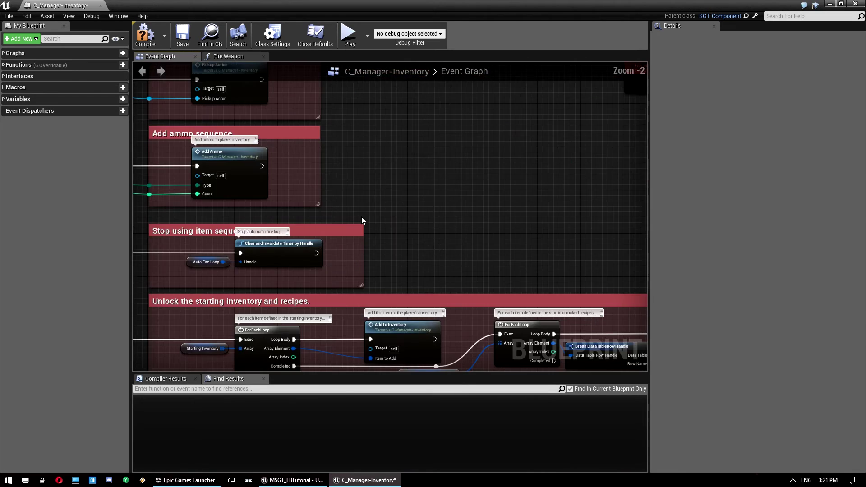
right_click_drag(362, 221, 533, 228)
right_click_drag(358, 246, 282, 174)
scroll(292, 149, "up", 2)
right_click_drag(371, 189, 132, 201)
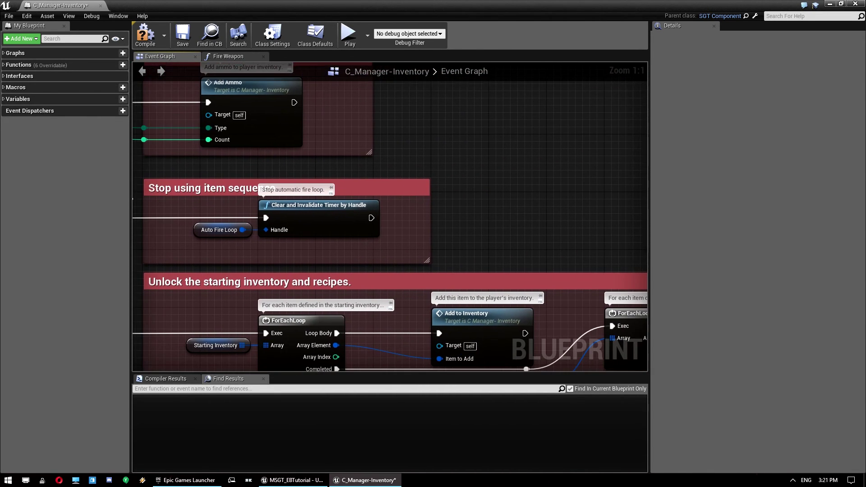
key("ctrl+v")
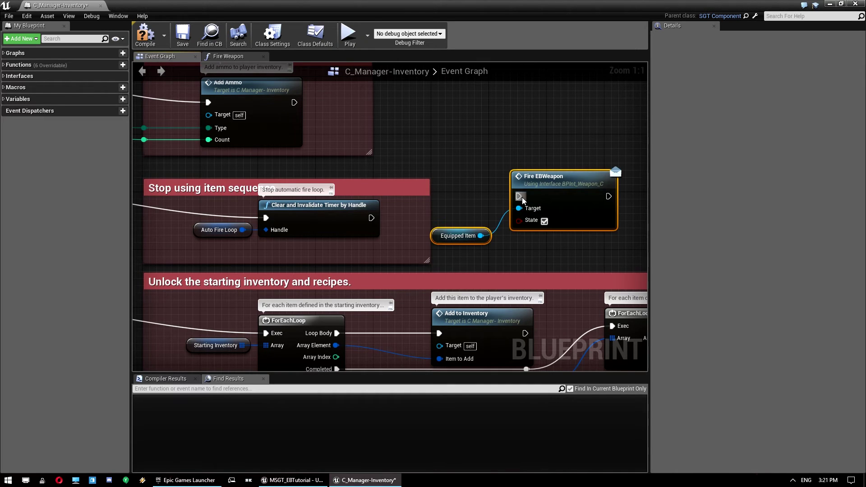
Run the pasted Fire EBWeapon after Clear and Invalidate Timer by Handle, and compile and save the blueprint
left_click_drag(521, 197, 443, 223)
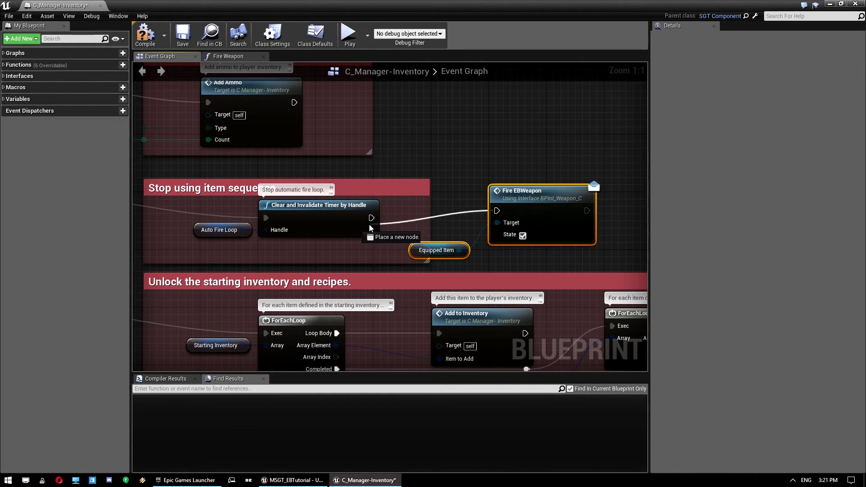
left_click_drag(370, 228, 369, 218)
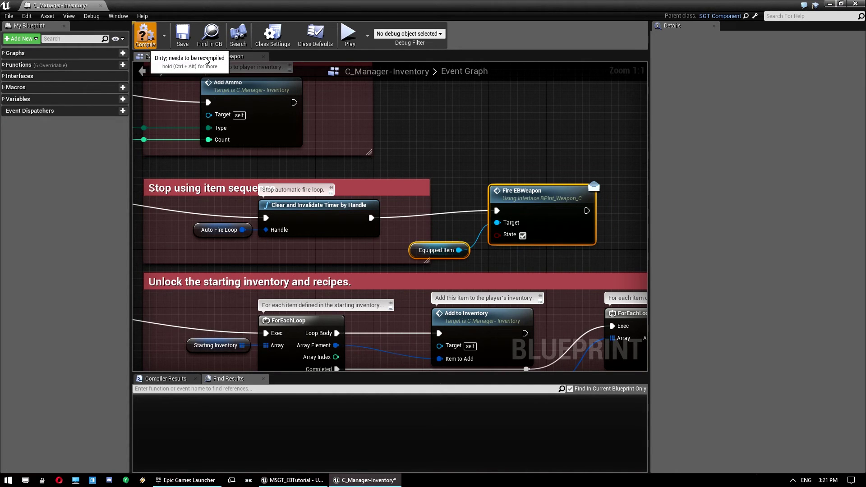
left_click(183, 36)
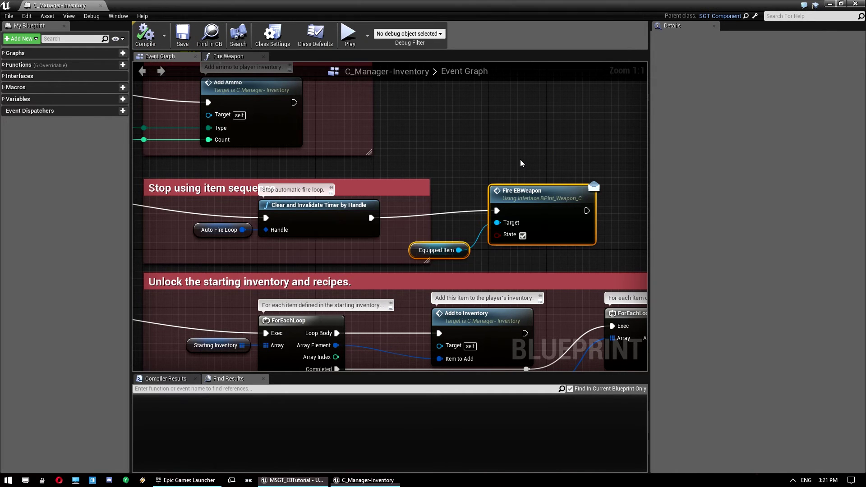
right_click_drag(521, 159, 506, 150)
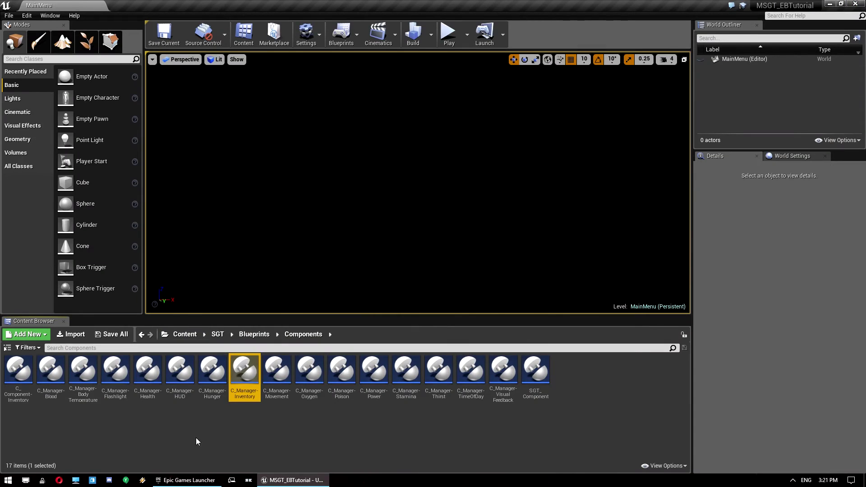
Open the SurvivalMap level from the SGT Maps folder
left_click(197, 438)
key("alt+Left")
key("alt+Left")
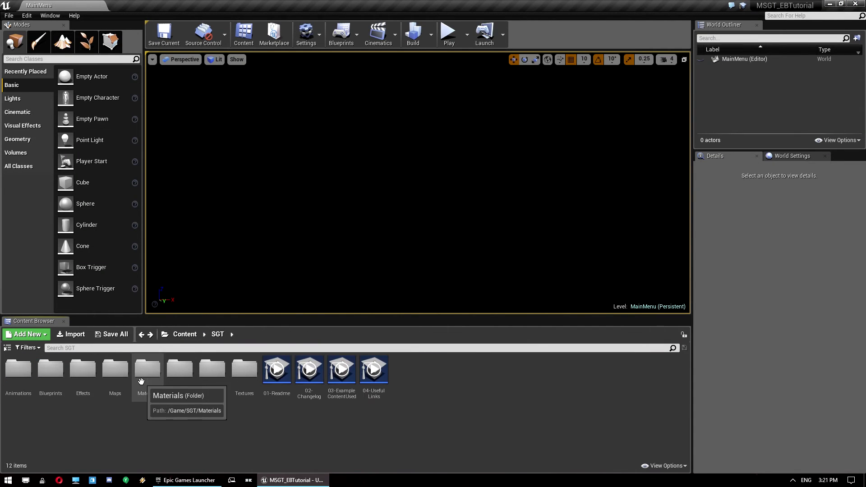
double_click(116, 372)
double_click(66, 371)
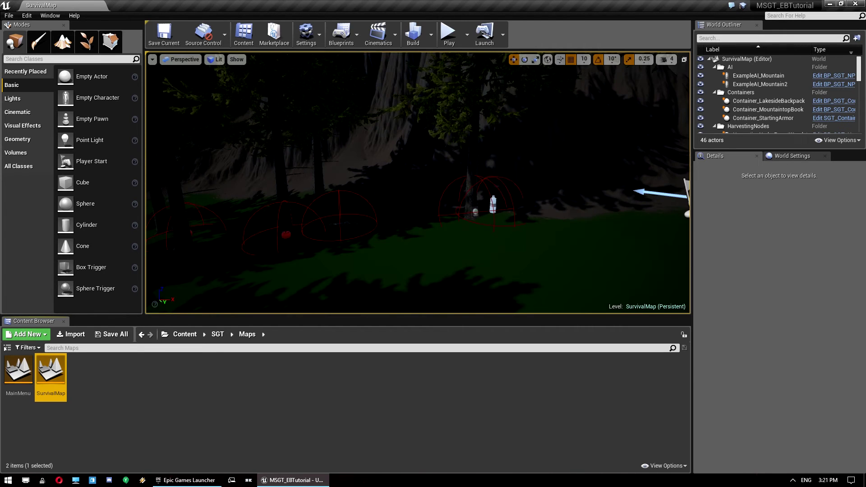
Set the Item row of the Pickup_Apple next to the machine gun pickup to Ammo_MGRounds
left_click(407, 222)
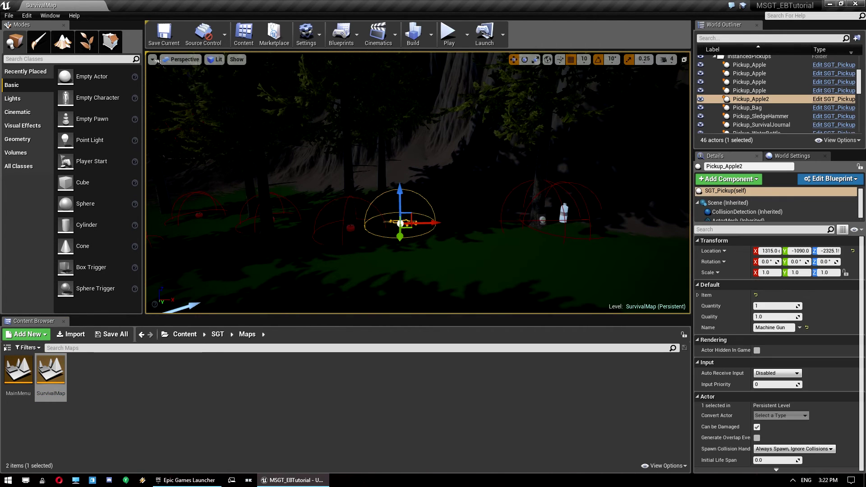
left_click(434, 262)
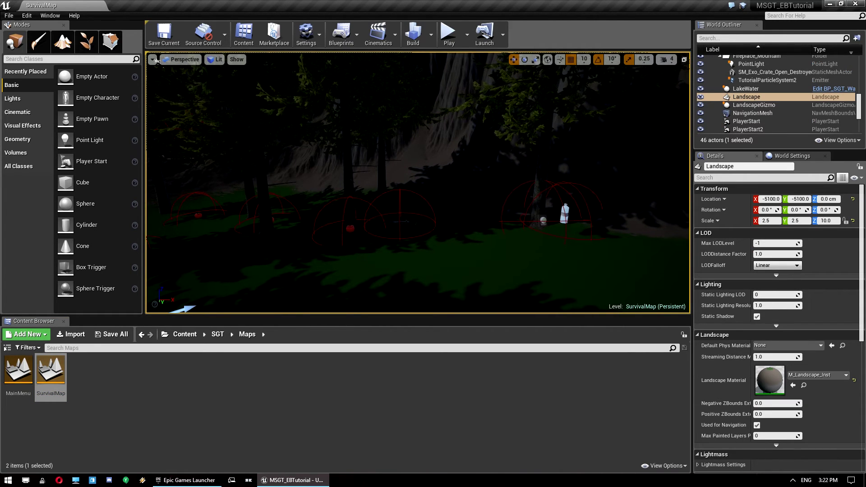
left_click(350, 228)
left_click(698, 295)
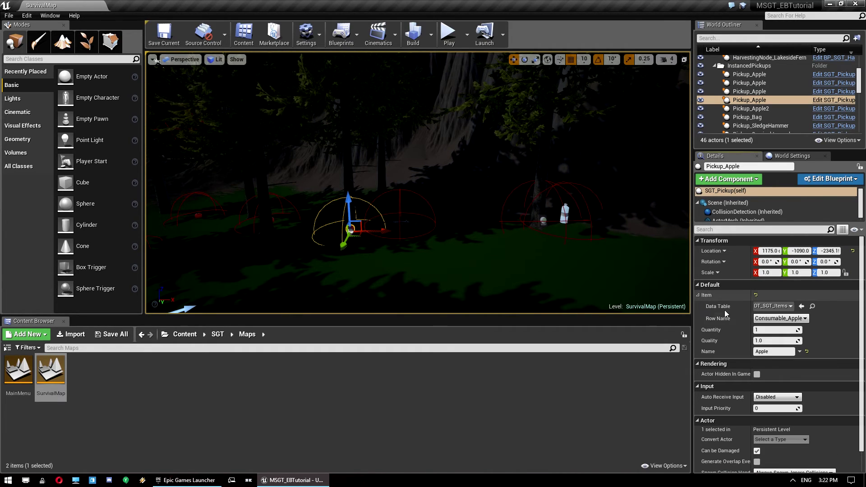
left_click(781, 318)
left_click(777, 96)
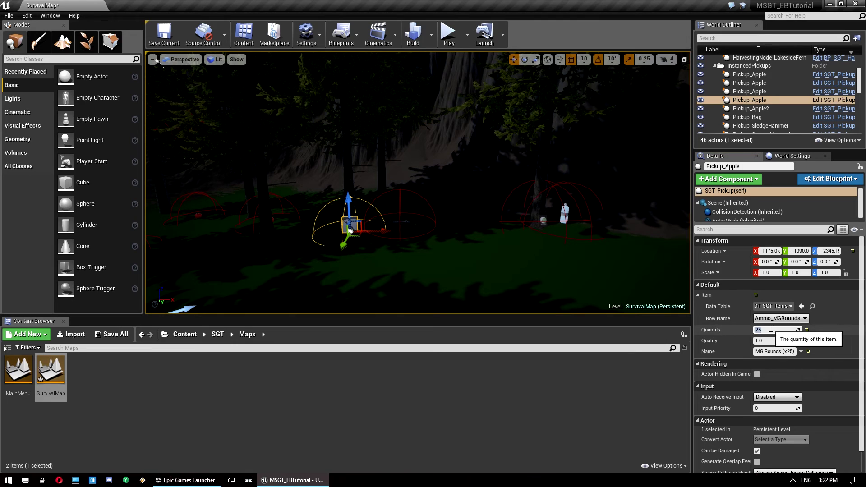
Play the level in a new editor window as a test and end the session
left_click(467, 35)
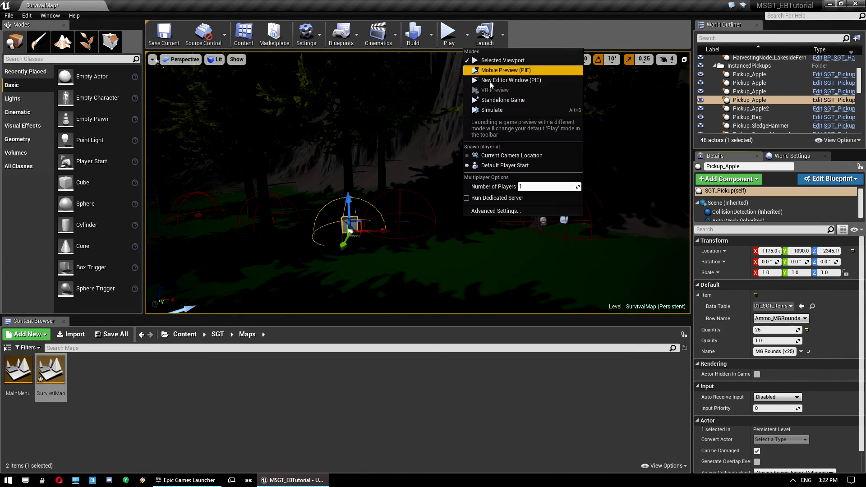
left_click(506, 81)
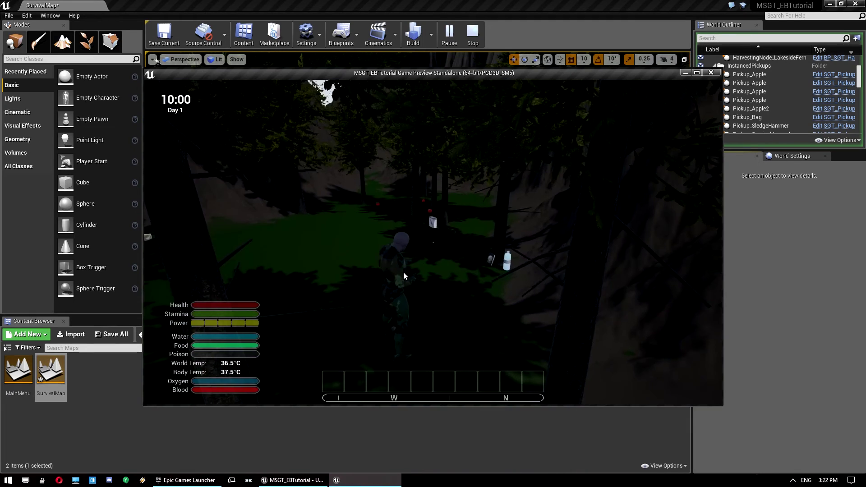
key("Escape")
Open the BP_SGT_Weapon_MachineGun blueprint from Actors/Examples/Weapons and select its EBBarrel component
left_click(129, 391)
key("alt+Left")
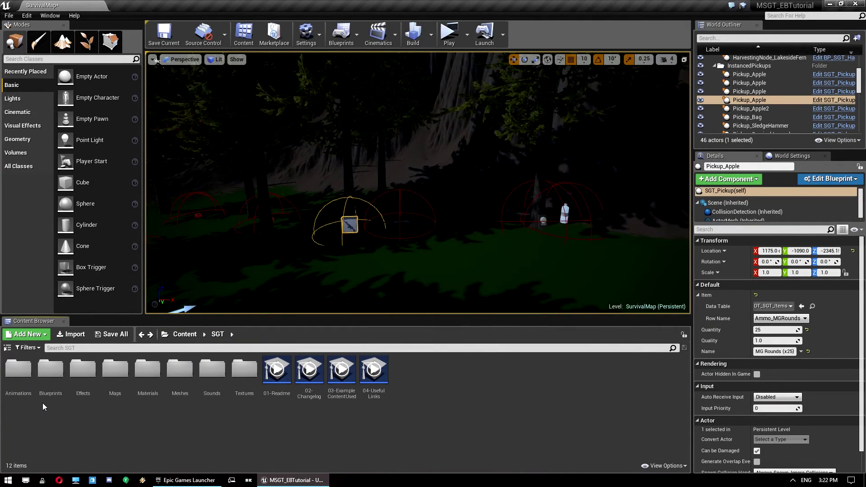
left_click(47, 385)
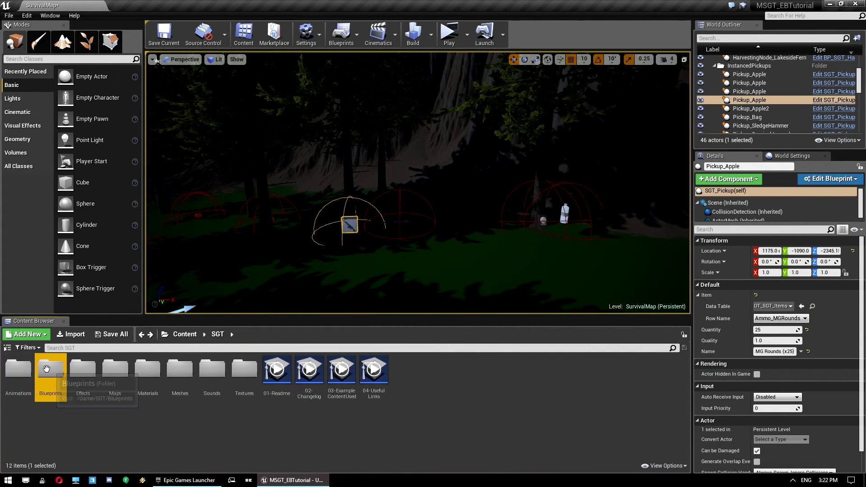
double_click(50, 369)
double_click(24, 368)
double_click(57, 370)
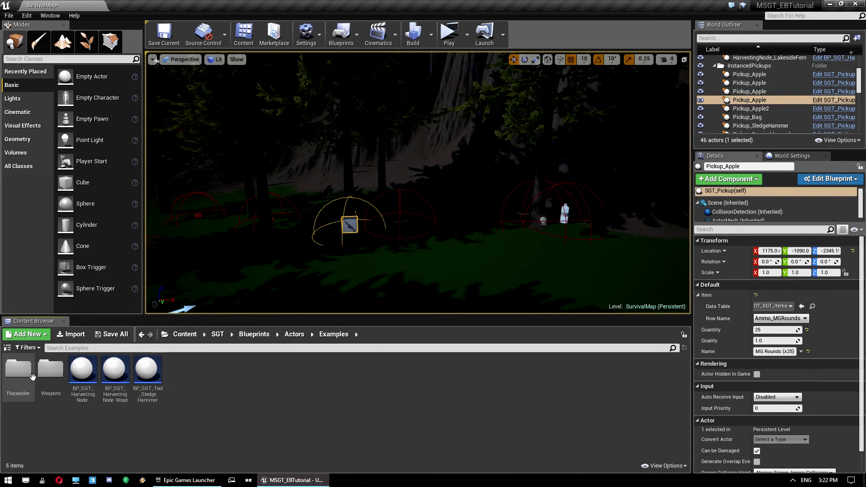
left_click(59, 372)
double_click(50, 369)
double_click(18, 369)
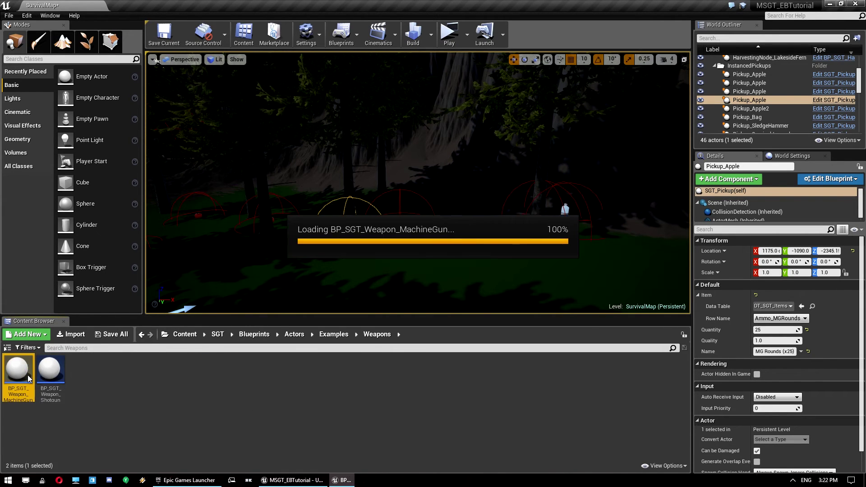
left_click(57, 83)
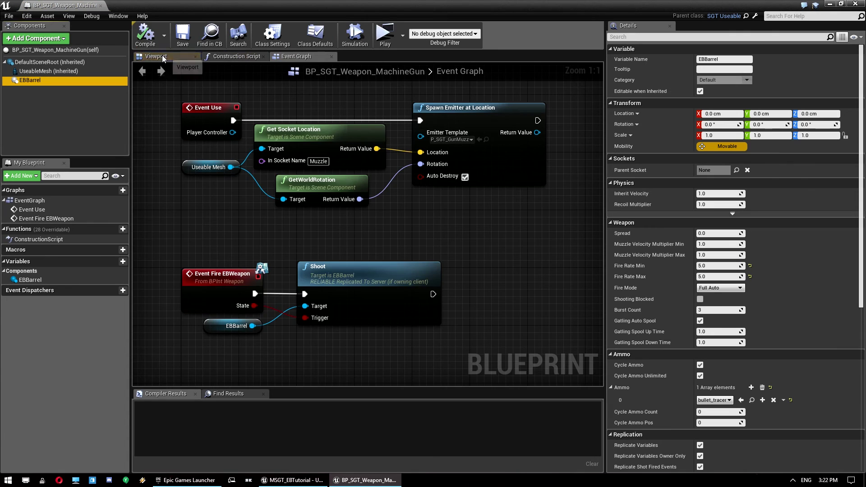
Move the EBBarrel component to the gun's muzzle at X -75, Y 5, Z 6 cm and set its Z rotation to 180°
left_click(160, 55)
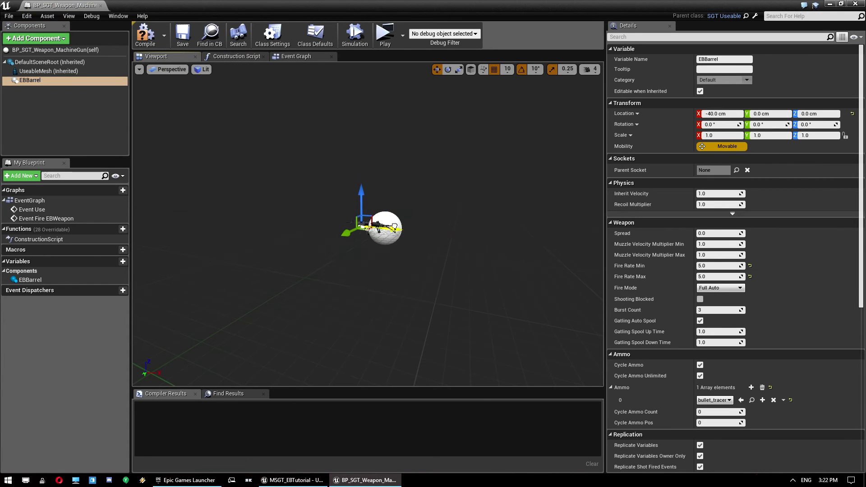
right_click_drag(370, 222, 410, 245)
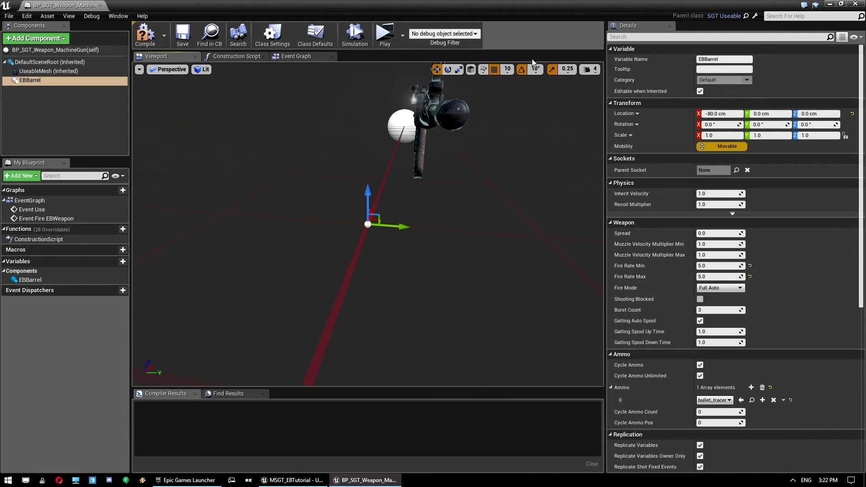
left_click(512, 74)
left_click(519, 88)
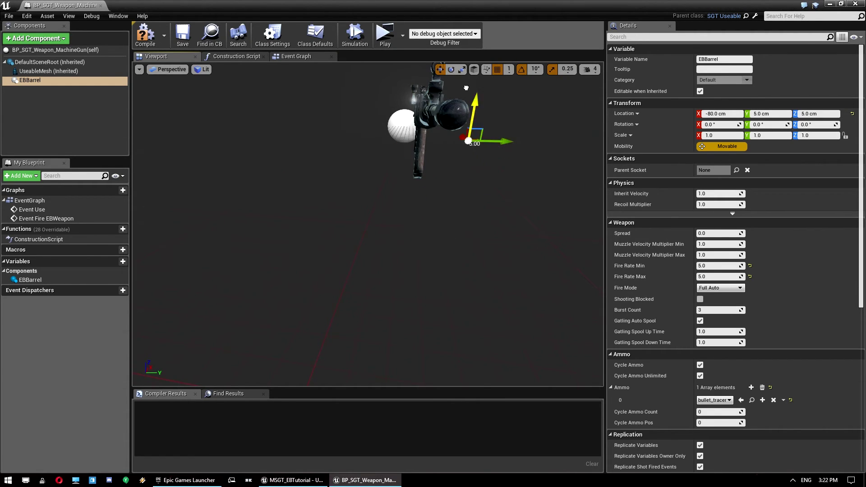
key("f")
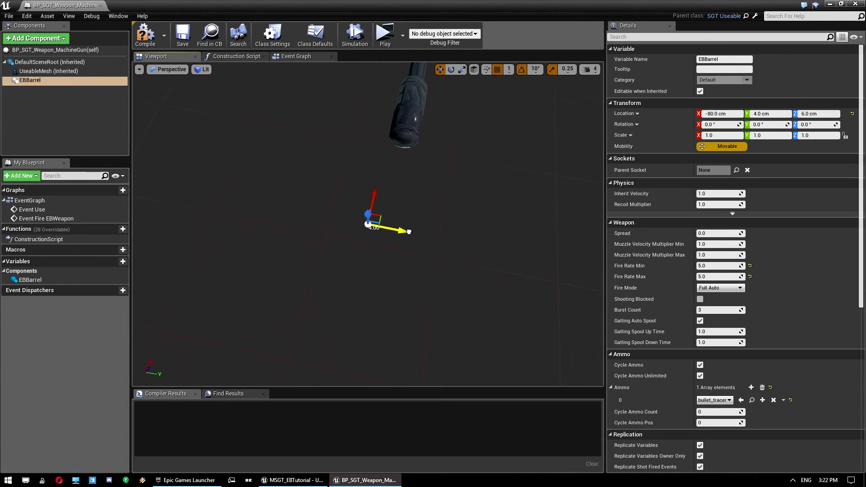
left_click_drag(406, 213, 374, 197)
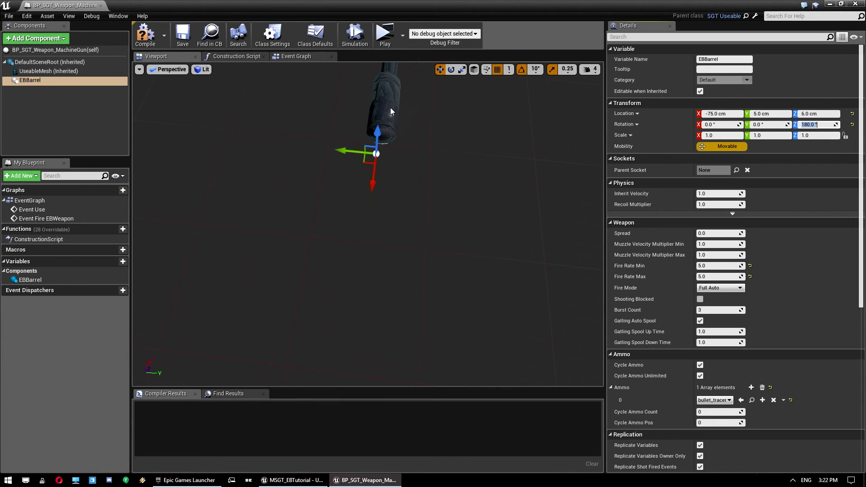
Compile and save the machine gun blueprint and close it
left_click(146, 34)
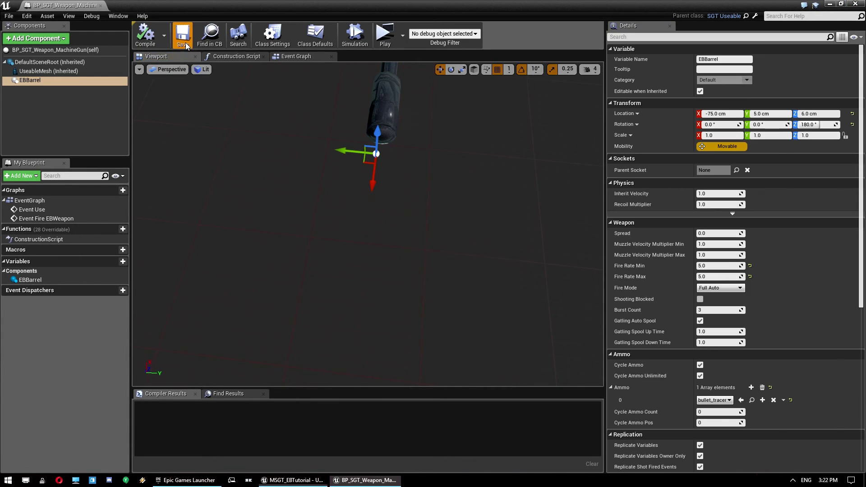
left_click(183, 36)
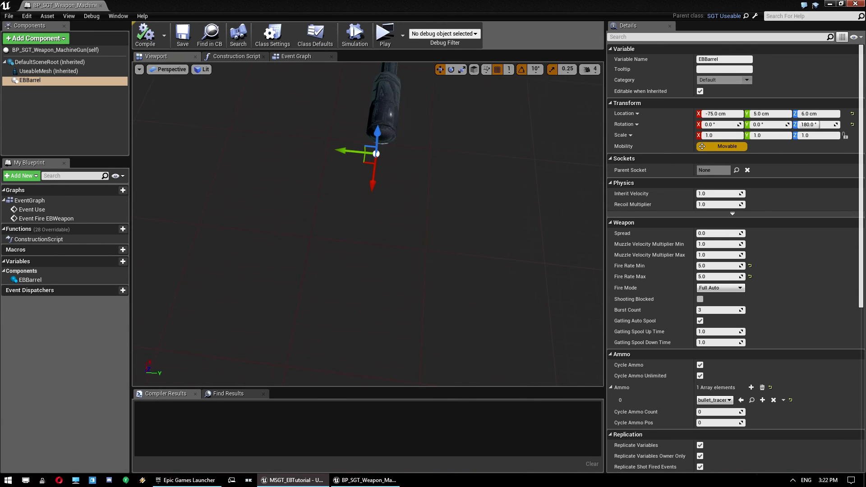
left_click(856, 4)
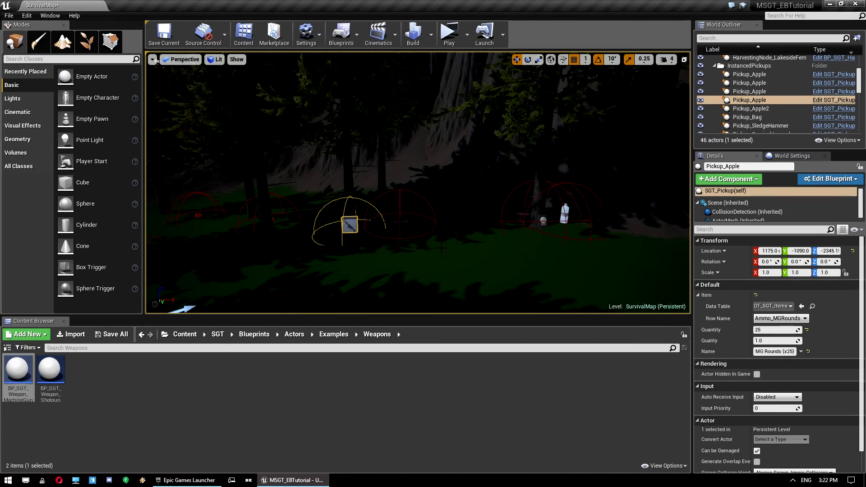
Start a play test, pick up the machine gun and its ammo, and assign the gun to the first hotbar slot
left_click(453, 40)
key("w")
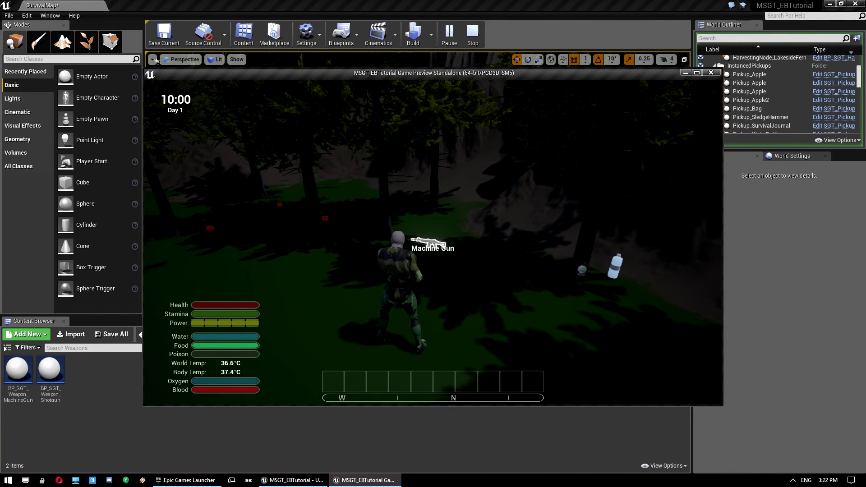
key("i")
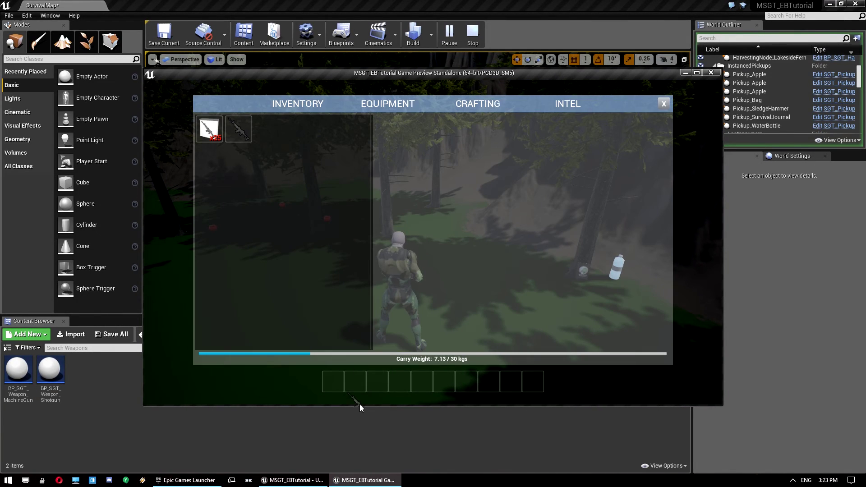
left_click_drag(328, 385, 333, 382)
key("i")
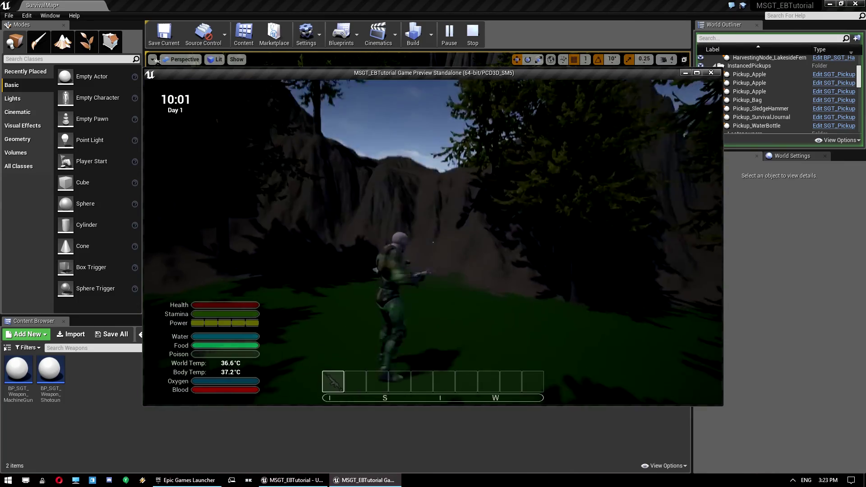
Equip and fire the machine gun in several directions to check the barrel's alignment, and end the play session
left_click(434, 242)
left_click(433, 242)
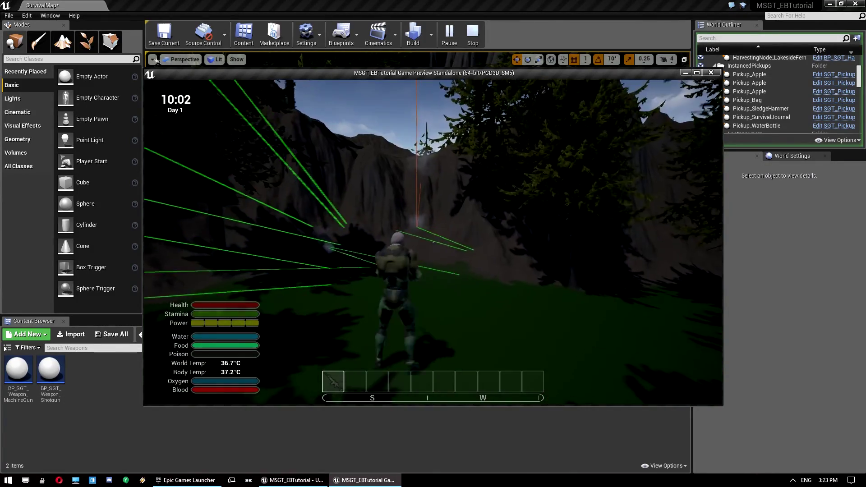
left_click(434, 243)
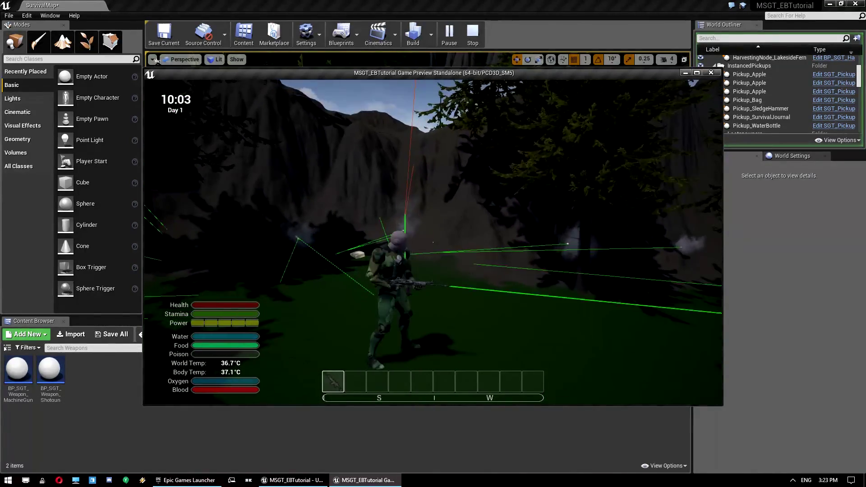
left_click(434, 243)
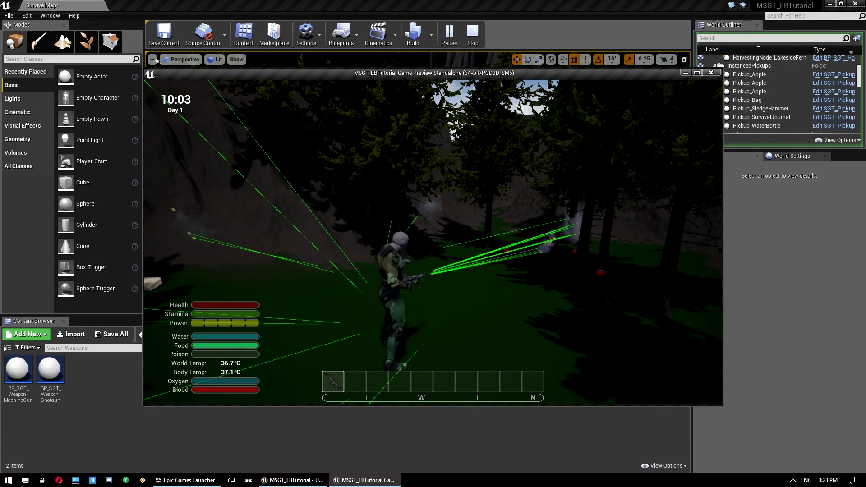
key("Escape")
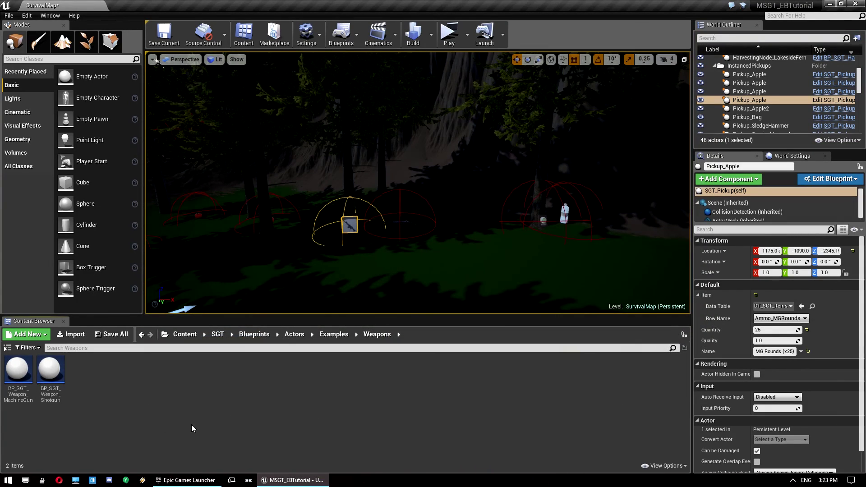
Open the C_Manager-Inventory blueprint from the Blueprints/Components folder
key("alt+Left")
key("alt+Left")
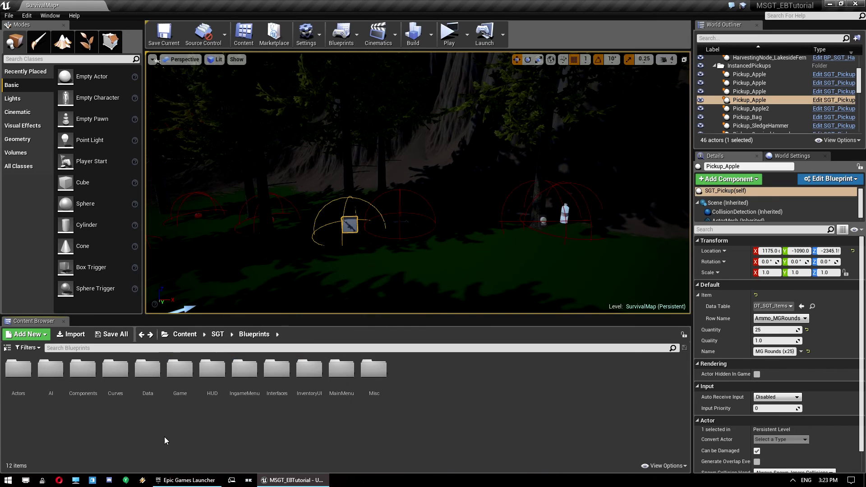
double_click(112, 372)
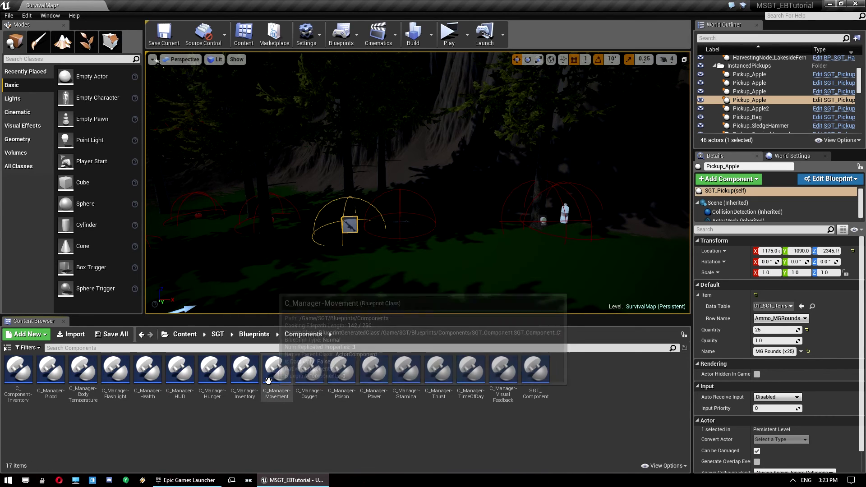
double_click(243, 377)
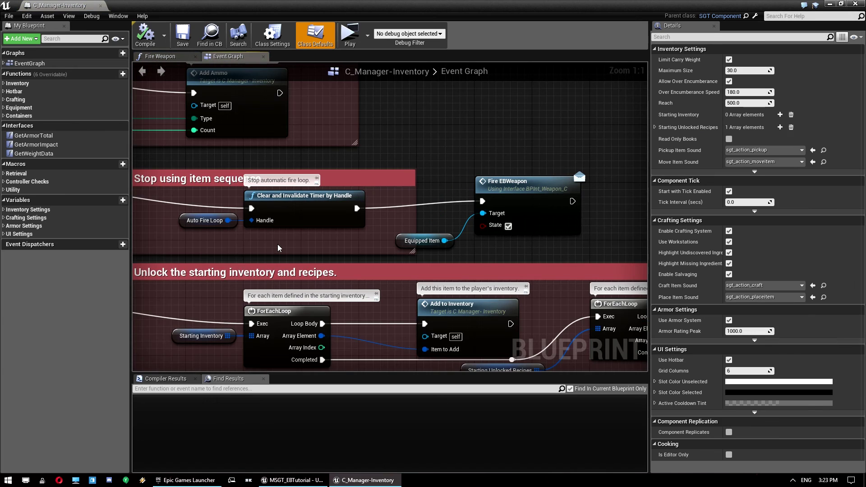
Turn off State on the Fire EBWeapon node at the end of the Stop using item sequence
right_click_drag(278, 246, 220, 267)
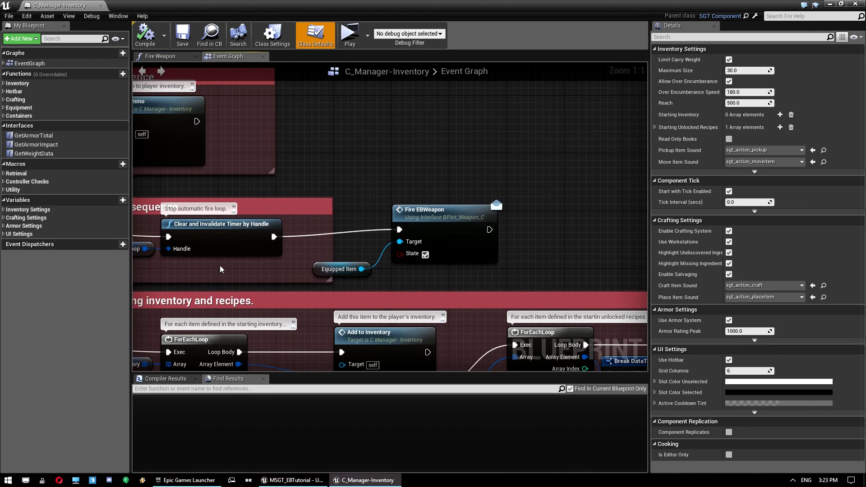
right_click_drag(434, 248, 231, 182)
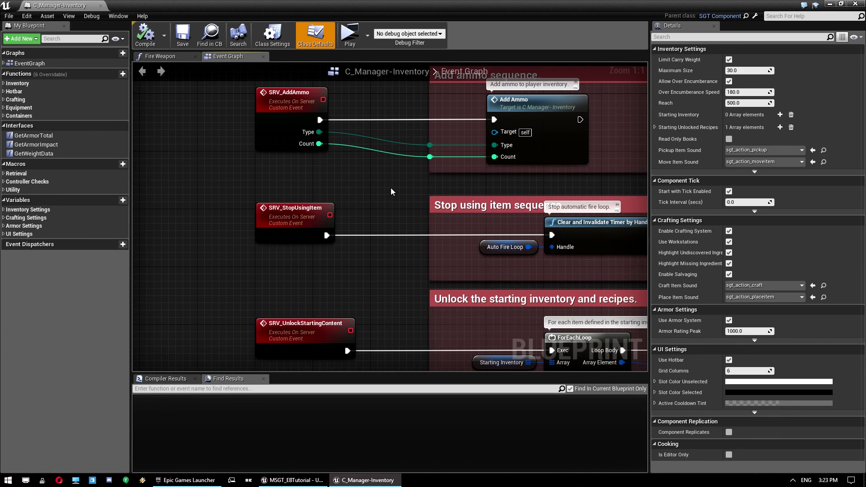
right_click_drag(390, 192, 408, 286)
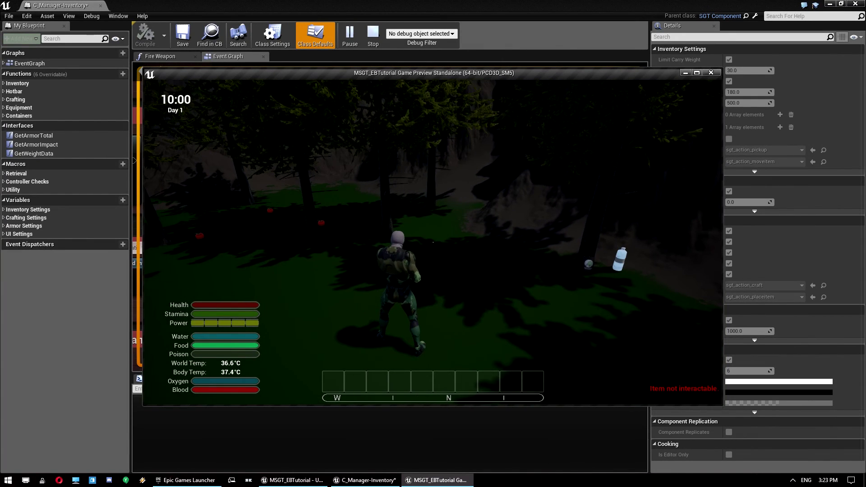
In a new play session, place the machine gun in the first hotbar slot and equip it
key("i")
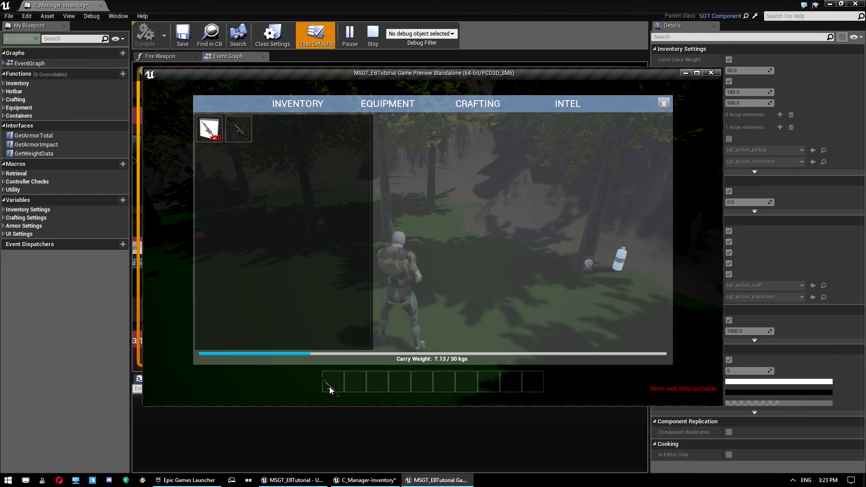
left_click_drag(330, 391, 333, 382)
key("i")
key("1")
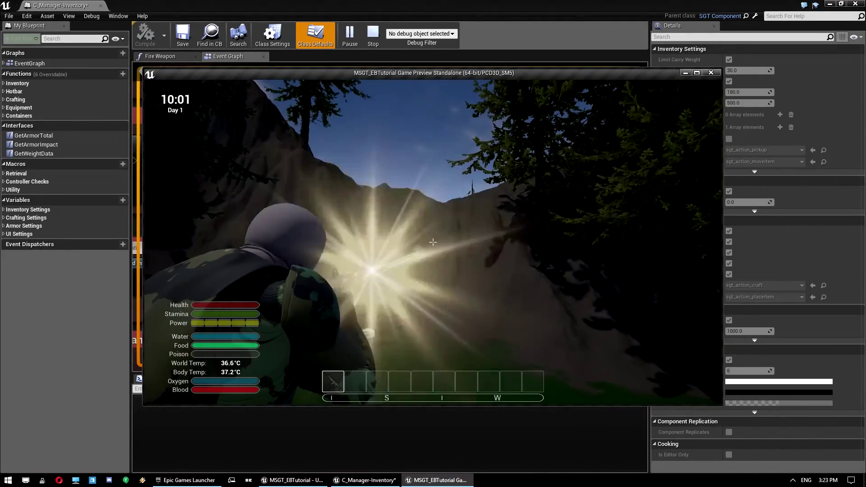
Fire repeated bursts while aiming and from the hip to check that shooting stops on release, and end the session
left_click(432, 243)
left_click(433, 242)
left_click(433, 242)
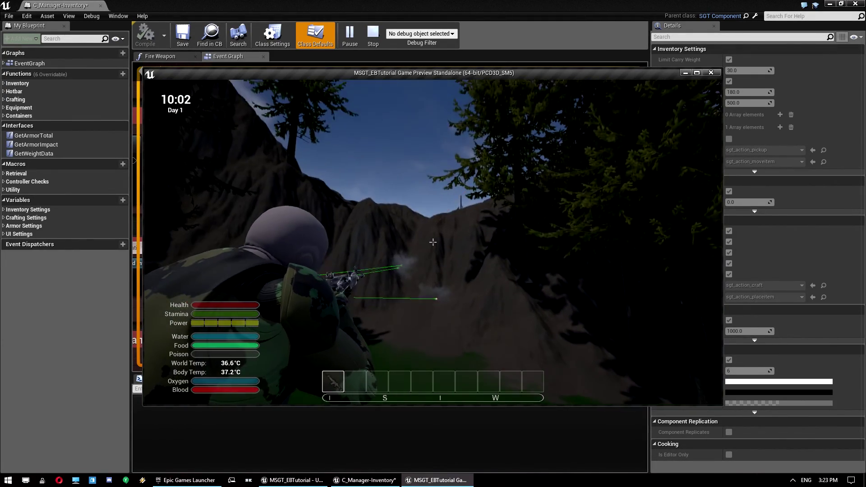
left_click(433, 242)
left_click(432, 242)
left_click(433, 243)
left_click(433, 242)
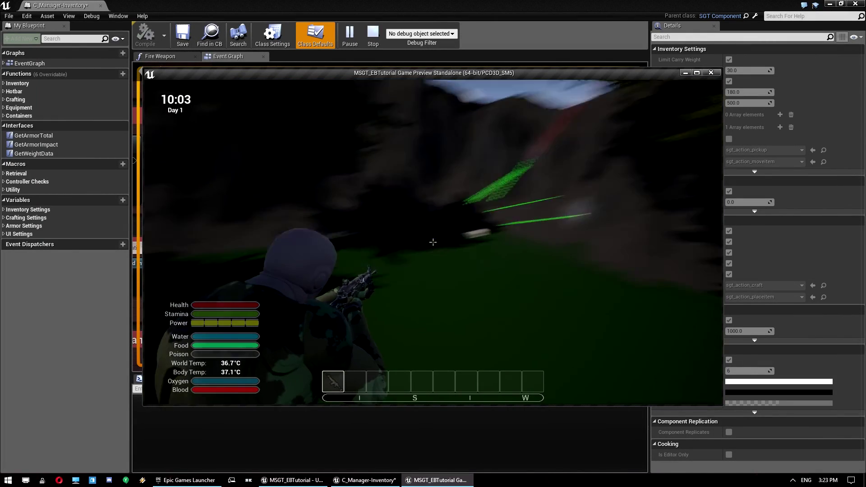
left_click(433, 243)
left_click(433, 242)
left_click(432, 242)
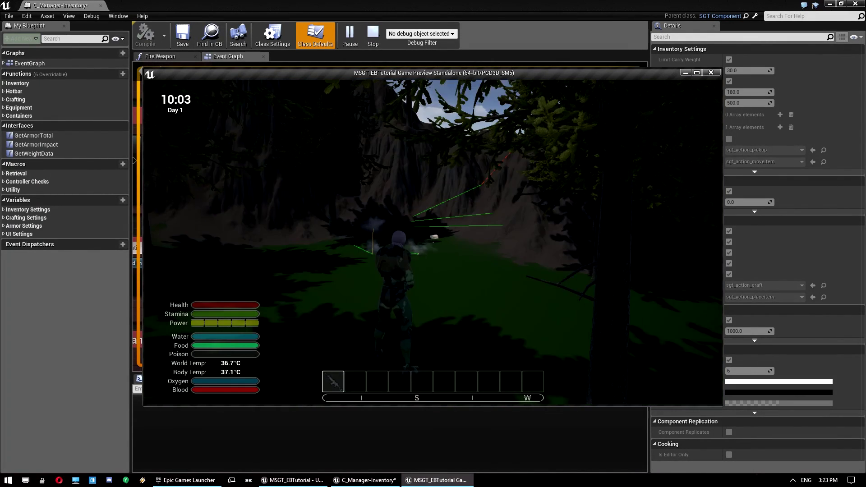
key("Escape")
Set the number of players to 2 and start a multiplayer play session with server and client windows
left_click(368, 35)
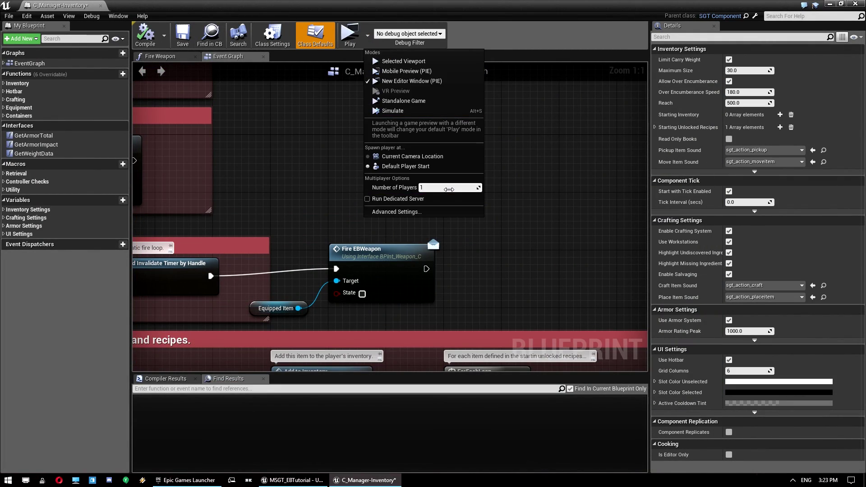
left_click(449, 187)
type("2")
left_click(318, 4)
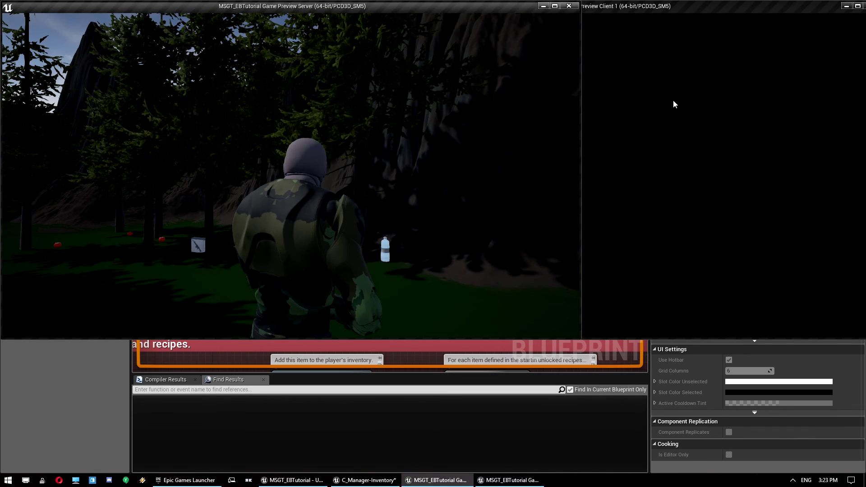
On the client, collect the machine gun, assign it to the first hotbar slot and equip it
key("w")
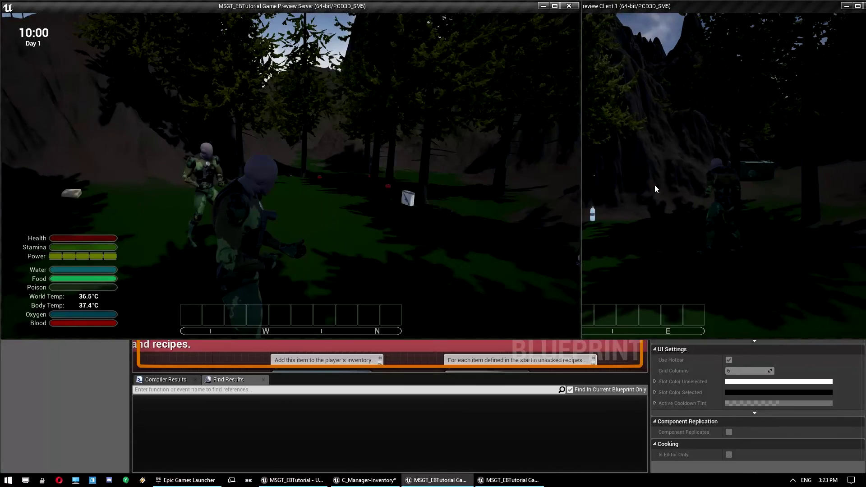
key("w")
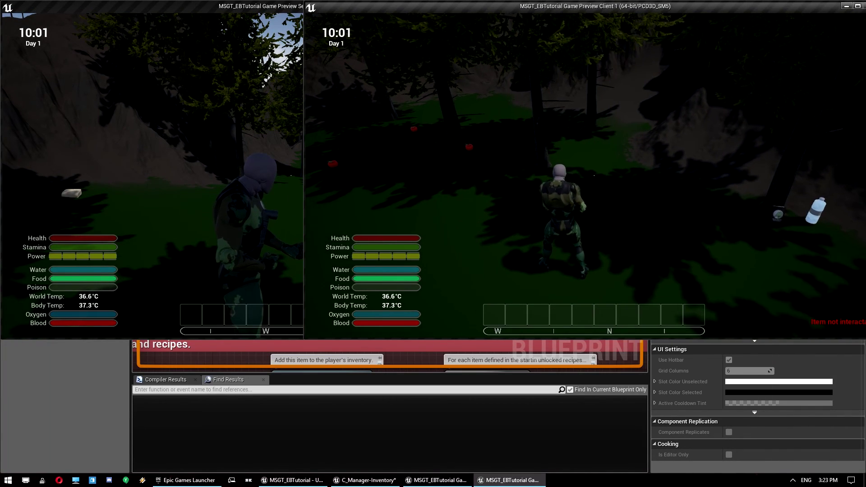
key("i")
left_click_drag(492, 321, 494, 315)
key("i")
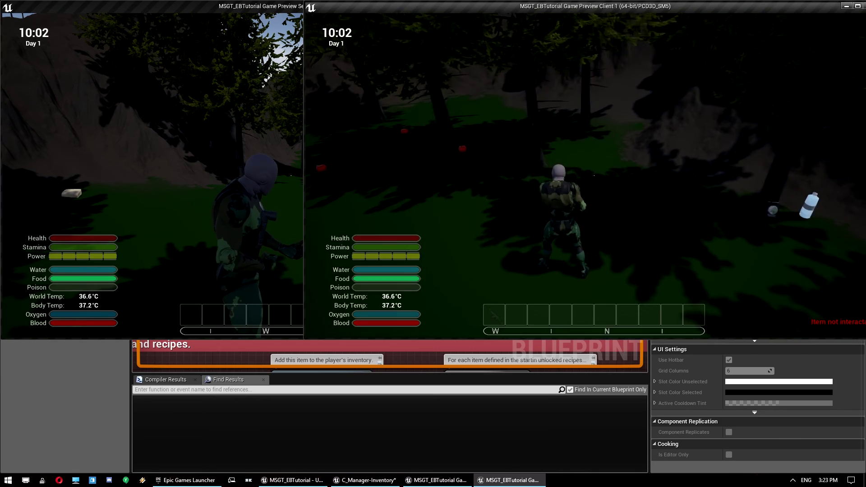
key("1")
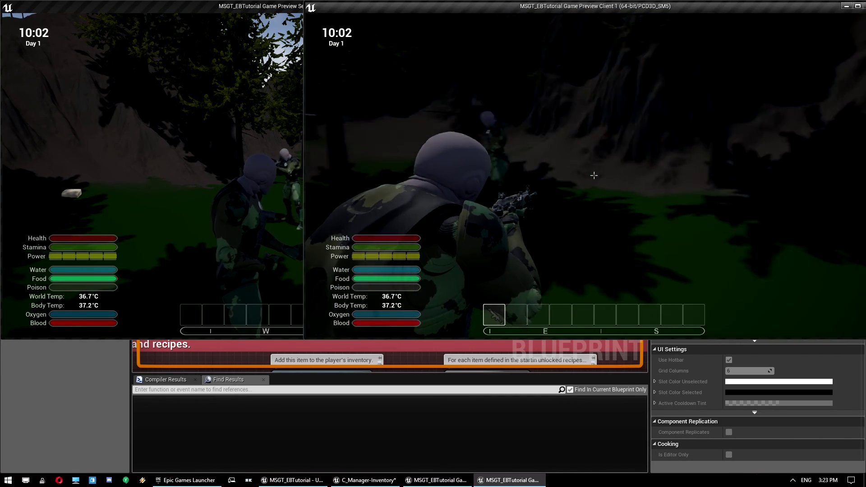
Fire the machine gun from the client to check that shots replicate to the server, and end the multiplayer session
key("w")
left_click(314, 99)
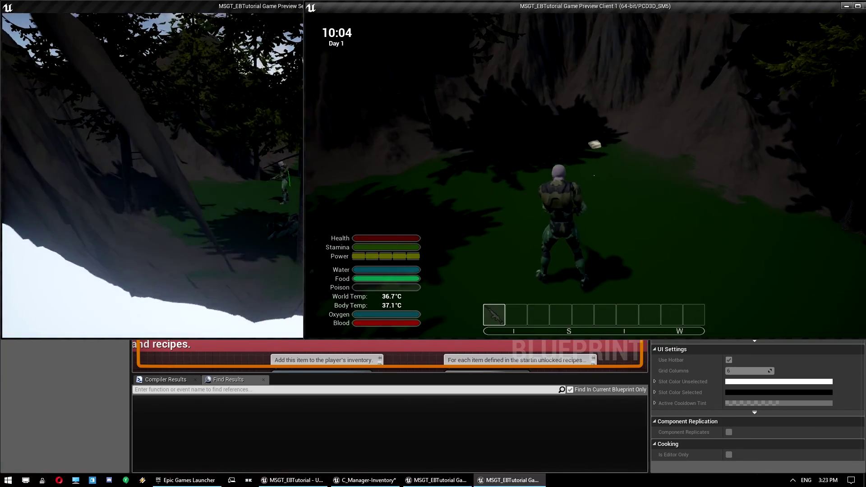
right_click_drag(594, 176, 595, 176)
left_click(594, 175)
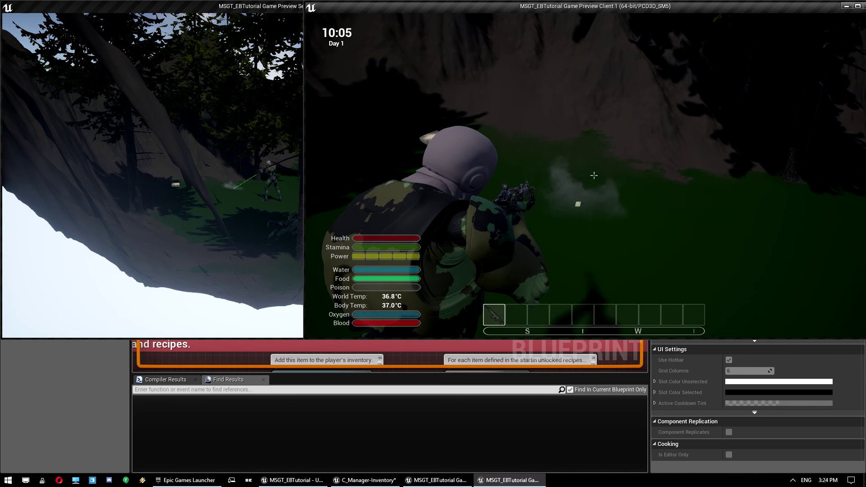
left_click(594, 175)
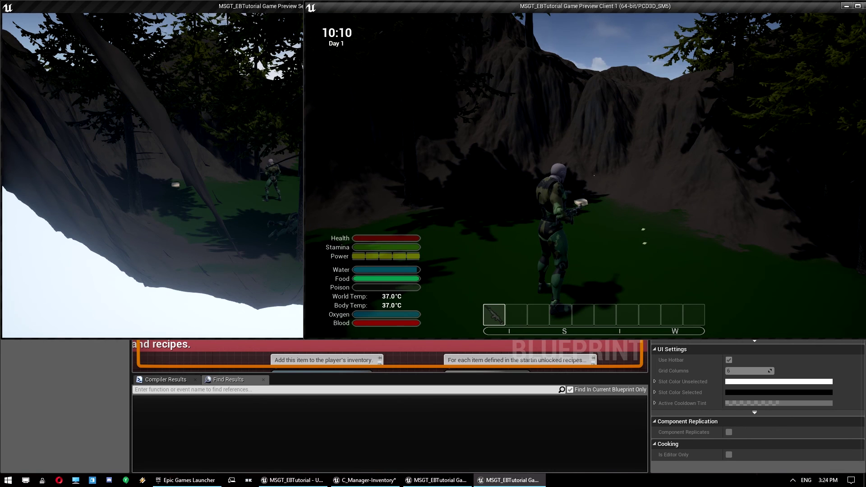
key("Escape")
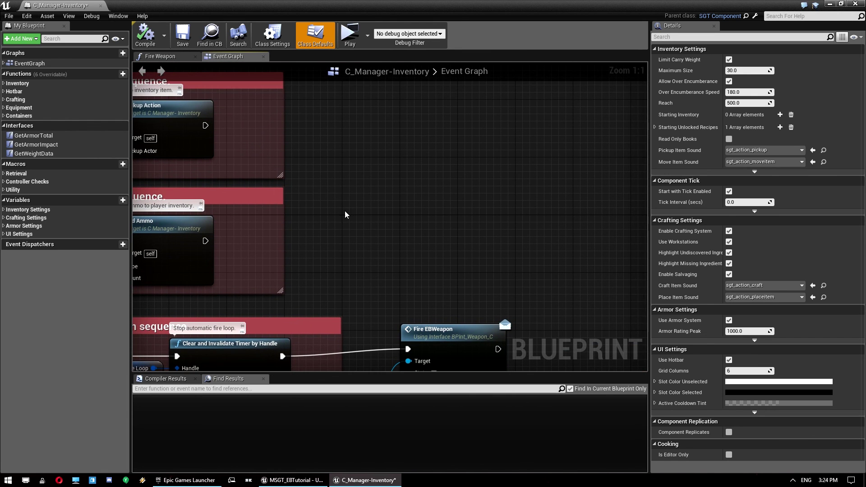
right_click_drag(343, 211, 297, 194)
scroll(349, 250, "down", 2)
right_click_drag(350, 250, 331, 188)
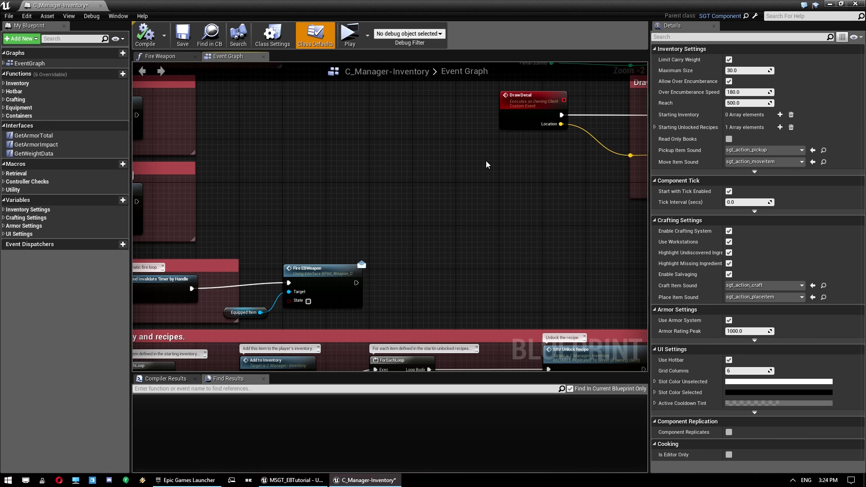
right_click_drag(472, 213, 488, 239)
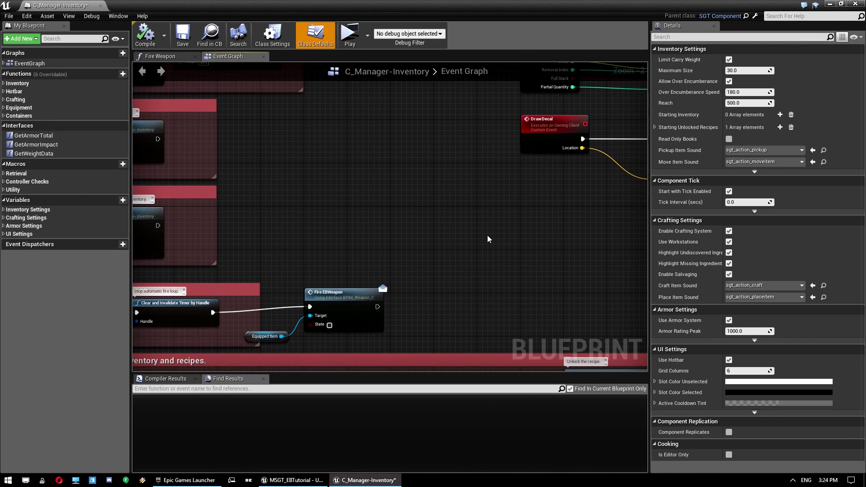